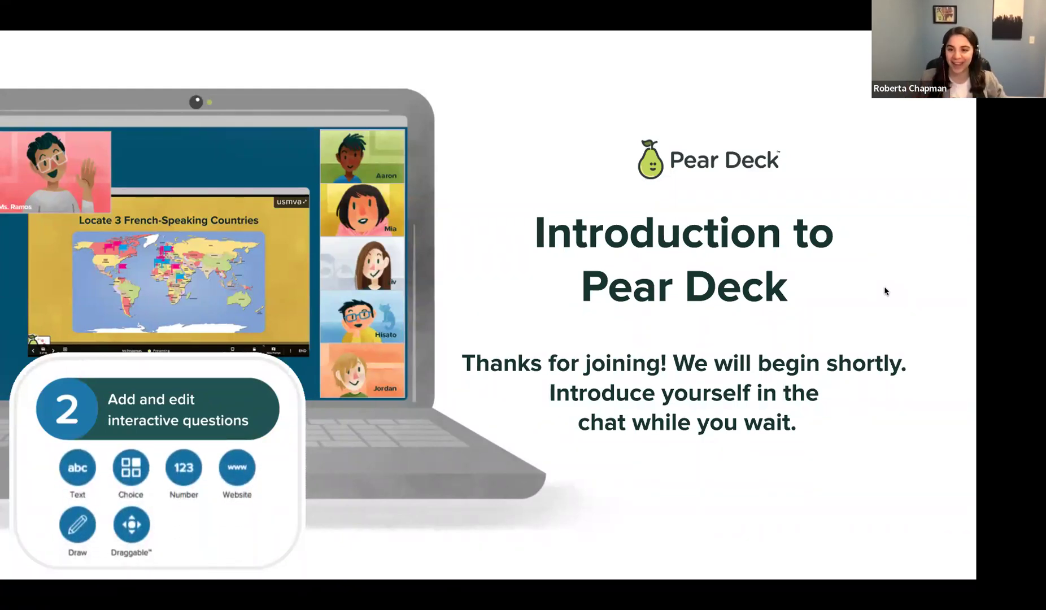
- Advance the slideshow to the "Welcome! Today we'll:" agenda slide and exit presentation mode
{"action": "left_click", "coordinate": [797, 331]}
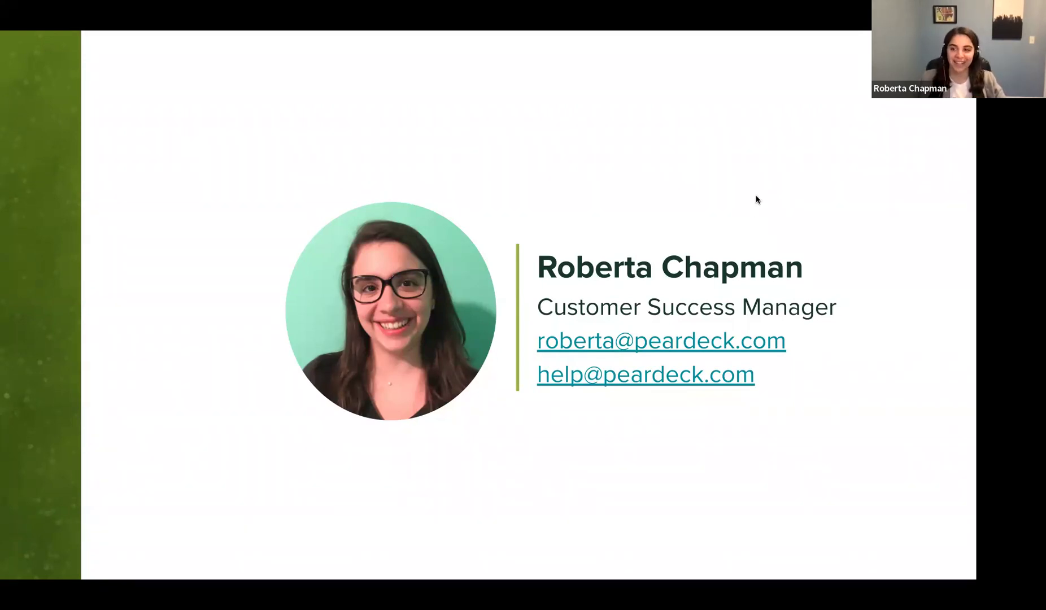
{"action": "key", "text": "Right"}
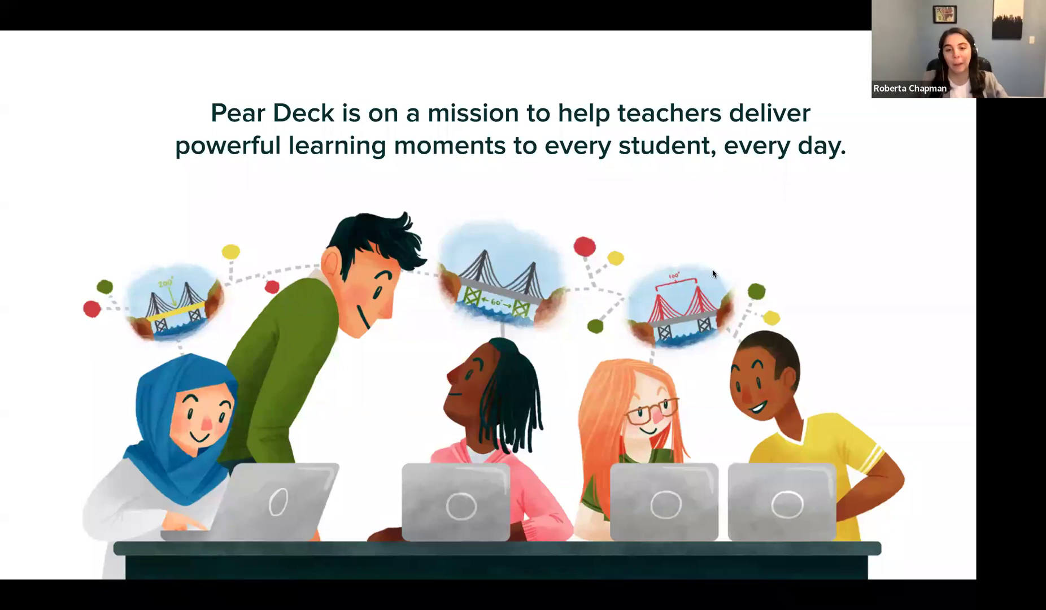
{"action": "key", "text": "Right"}
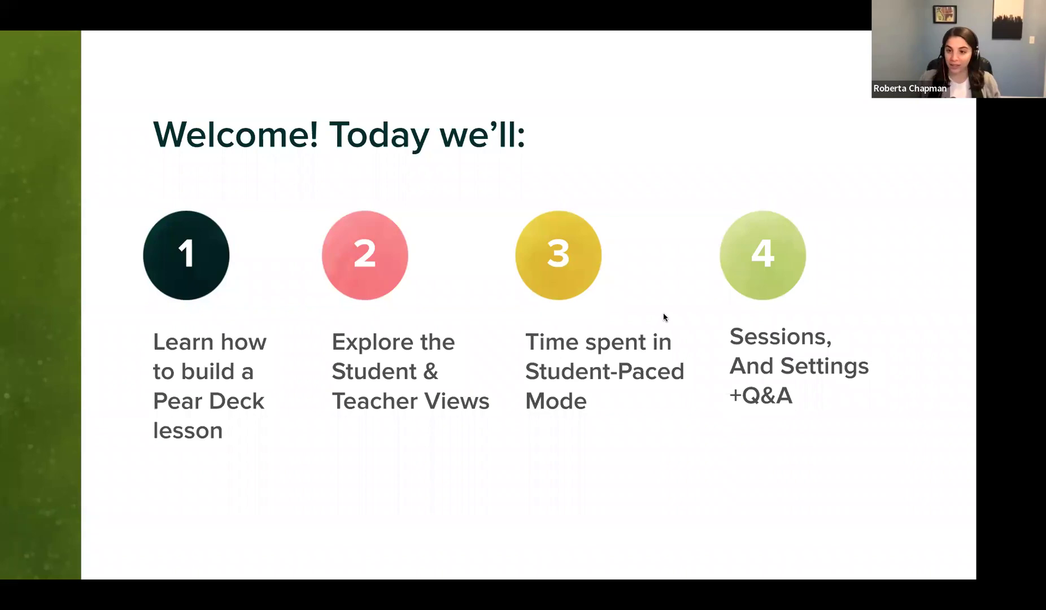
{"action": "key", "text": "Escape"}
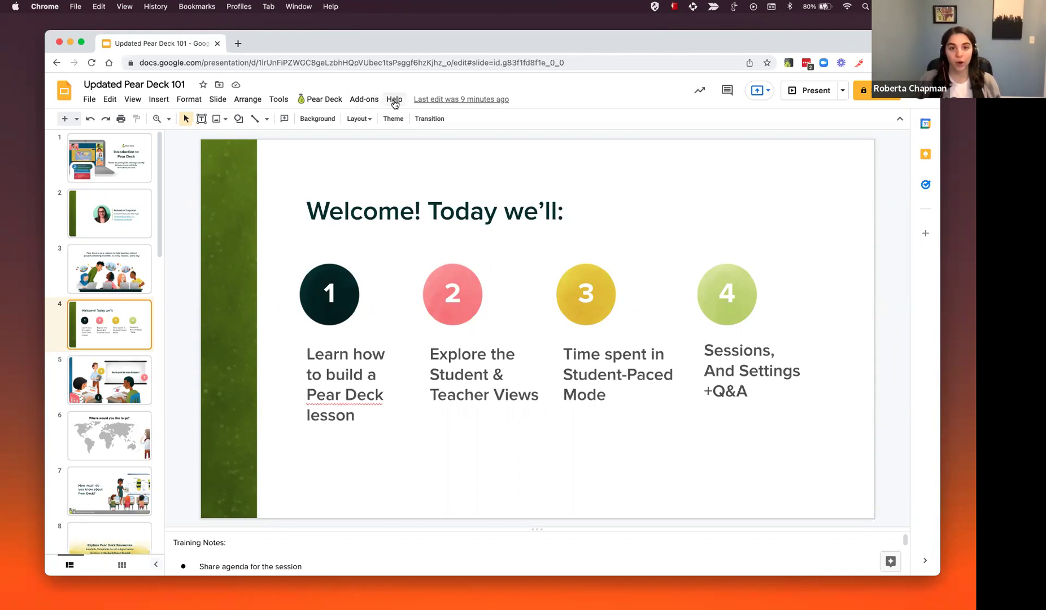
- View the Pear Deck for Google Slides listing in the Google Workspace Marketplace, reached through the add-ons, and close the marketplace
{"action": "left_click", "coordinate": [362, 101]}
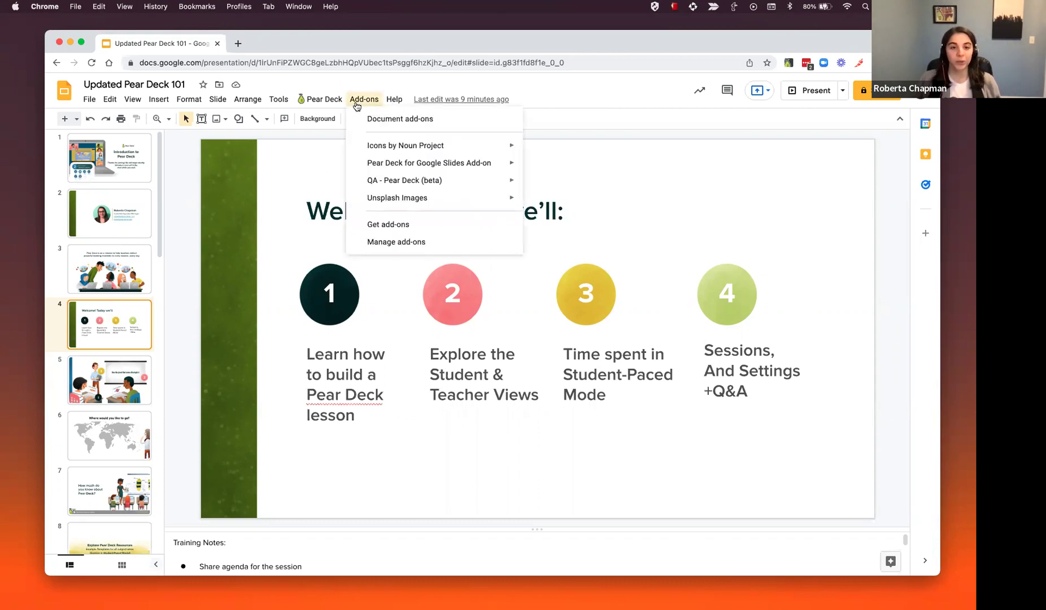
{"action": "mouse_move", "coordinate": [423, 169]}
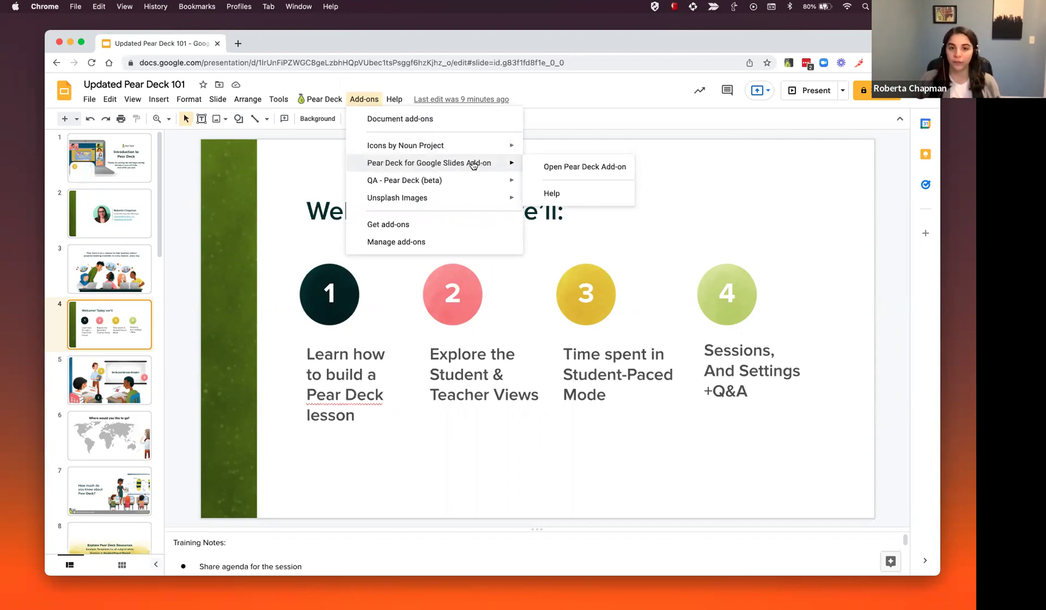
{"action": "mouse_move", "coordinate": [369, 165]}
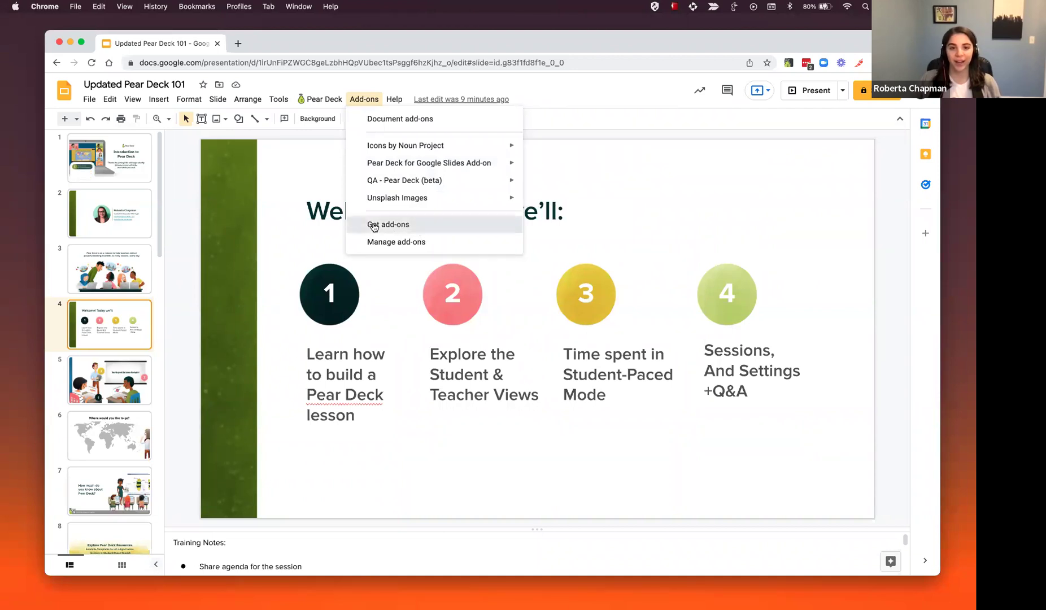
{"action": "left_click", "coordinate": [373, 225]}
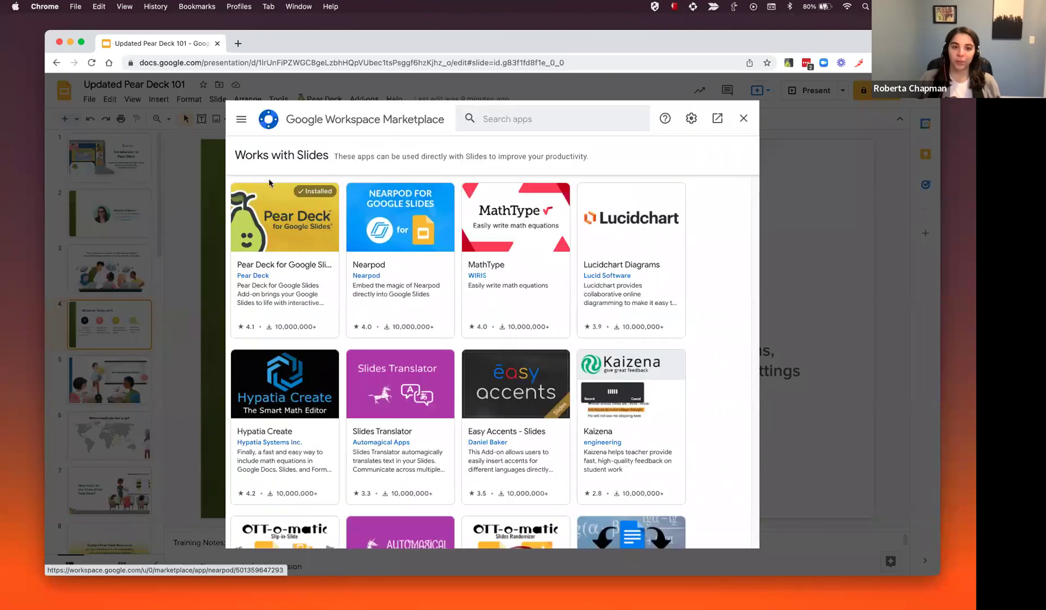
{"action": "left_click", "coordinate": [282, 250]}
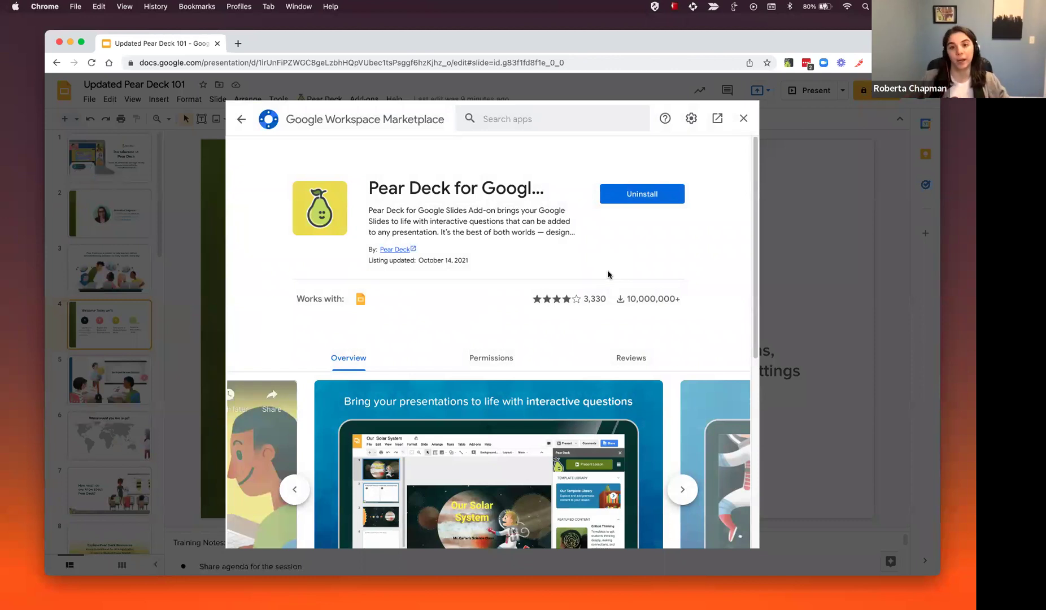
{"action": "left_click", "coordinate": [740, 118]}
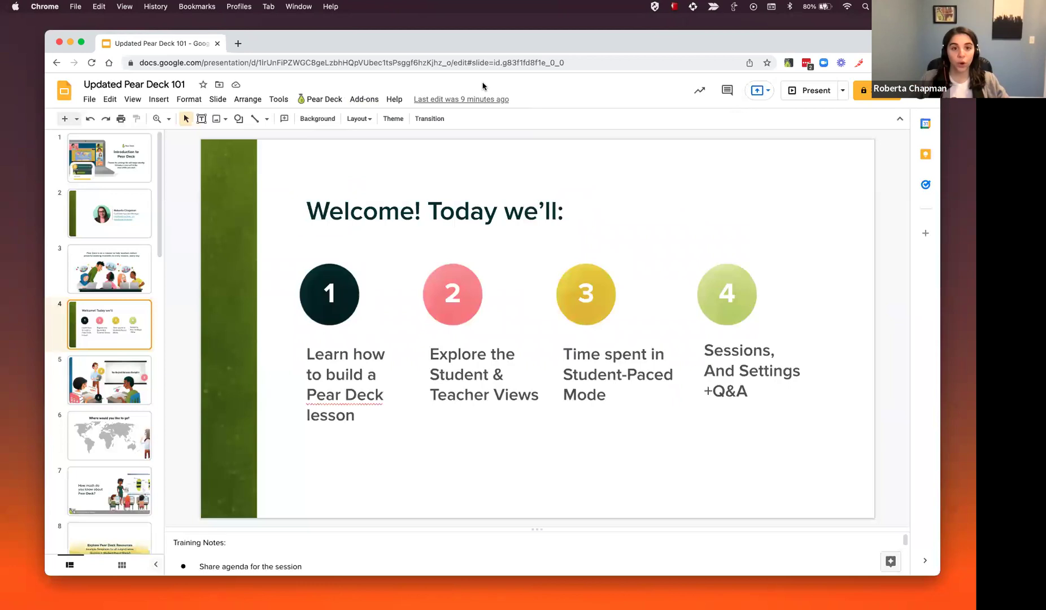
- Open the Pear Deck for Google Slides add-on and its Template Library
{"action": "left_click", "coordinate": [363, 101]}
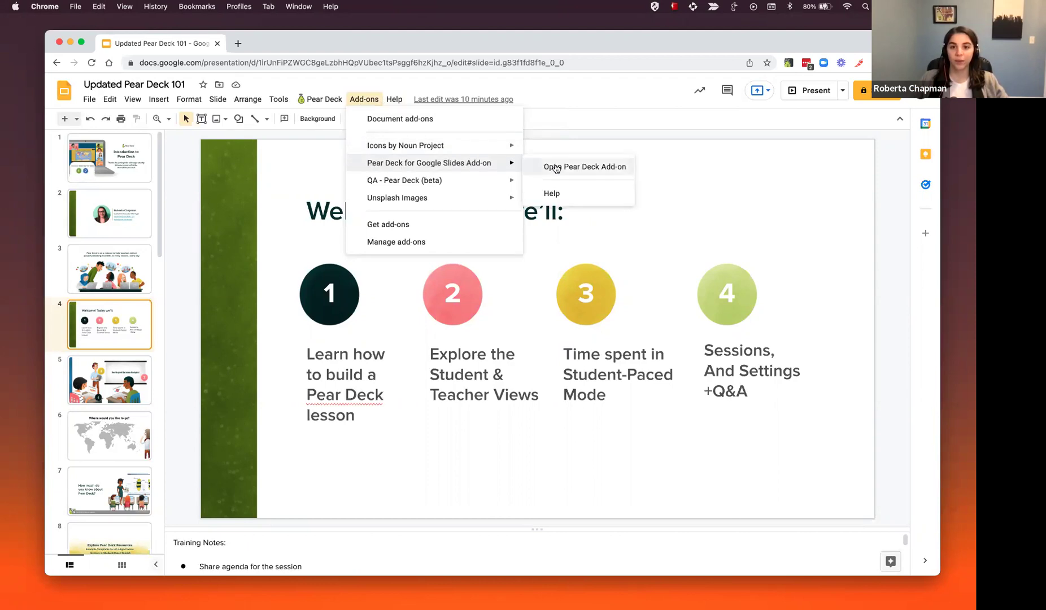
{"action": "left_click", "coordinate": [556, 168]}
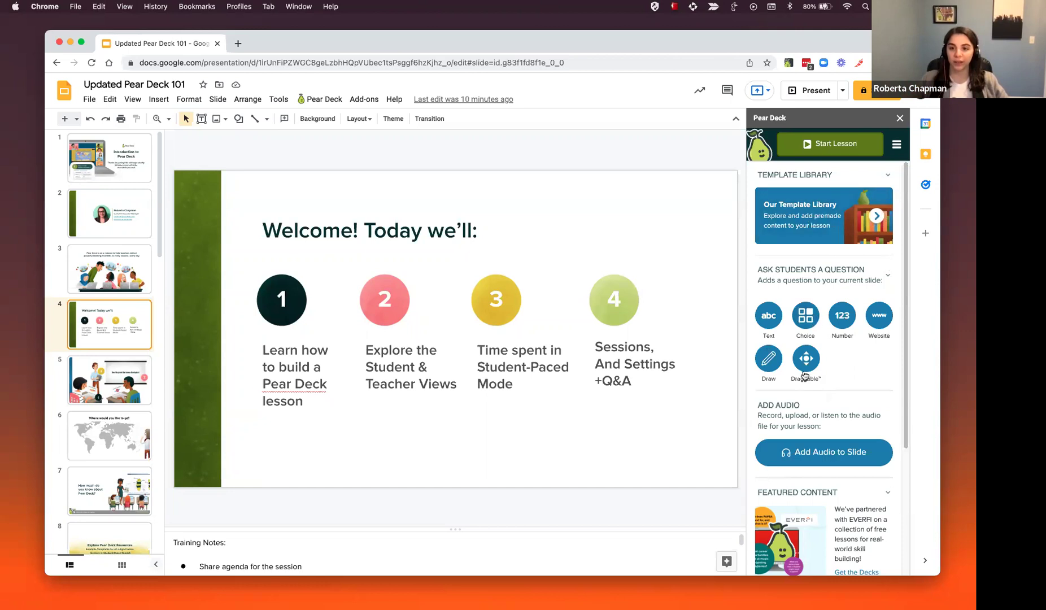
{"action": "left_click", "coordinate": [799, 219]}
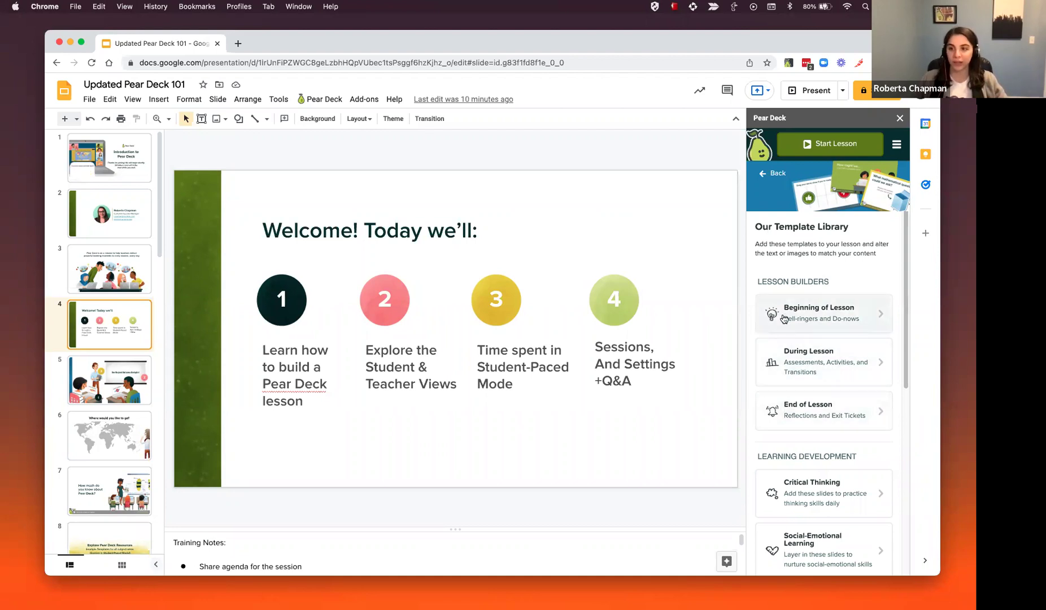
- Examine the Template Library's categories for lesson builders, learning development and subject areas, and return to the start of the list
{"action": "scroll", "coordinate": [813, 344], "scroll_direction": "down", "scroll_amount": 2}
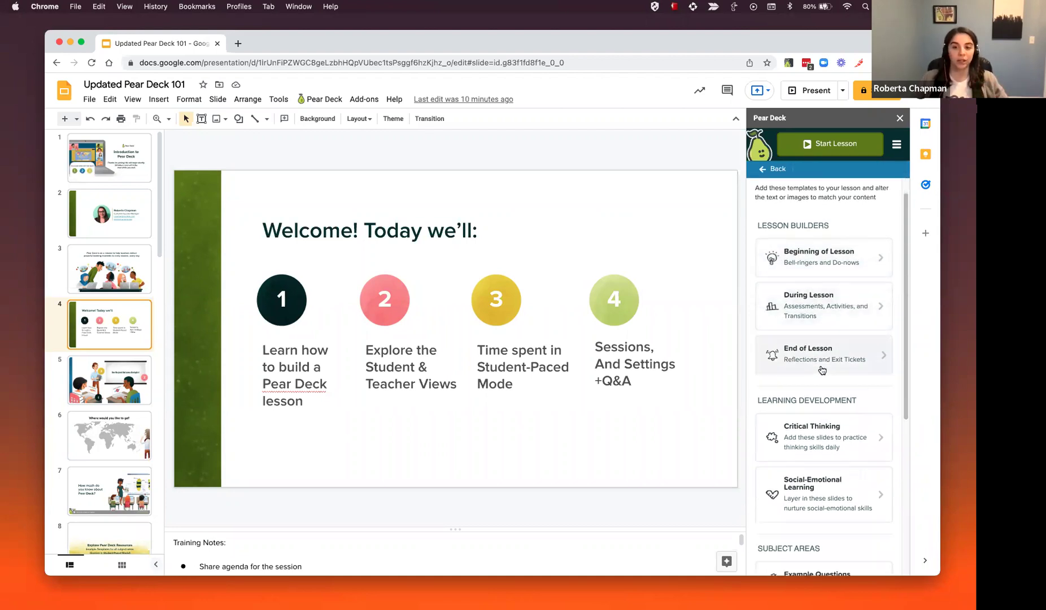
{"action": "scroll", "coordinate": [819, 373], "scroll_direction": "down", "scroll_amount": 1}
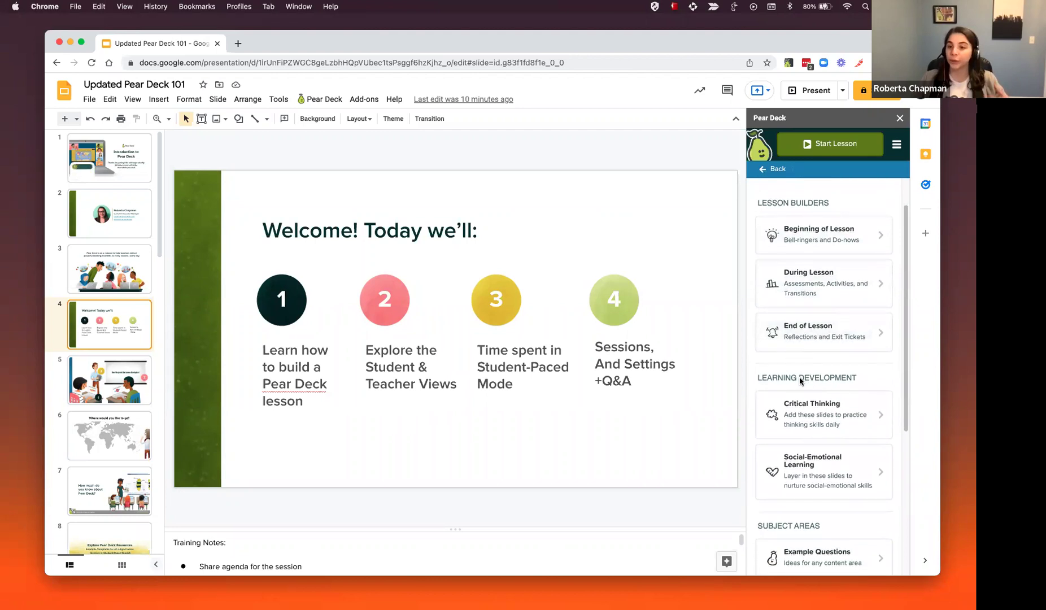
{"action": "scroll", "coordinate": [800, 377], "scroll_direction": "down", "scroll_amount": 1}
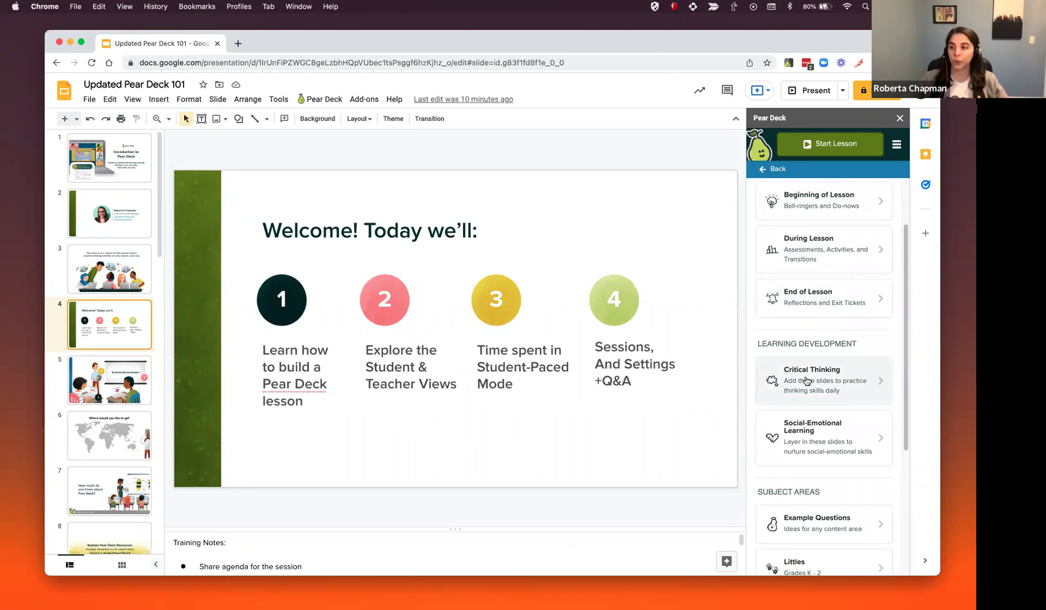
{"action": "scroll", "coordinate": [824, 441], "scroll_direction": "down", "scroll_amount": 5}
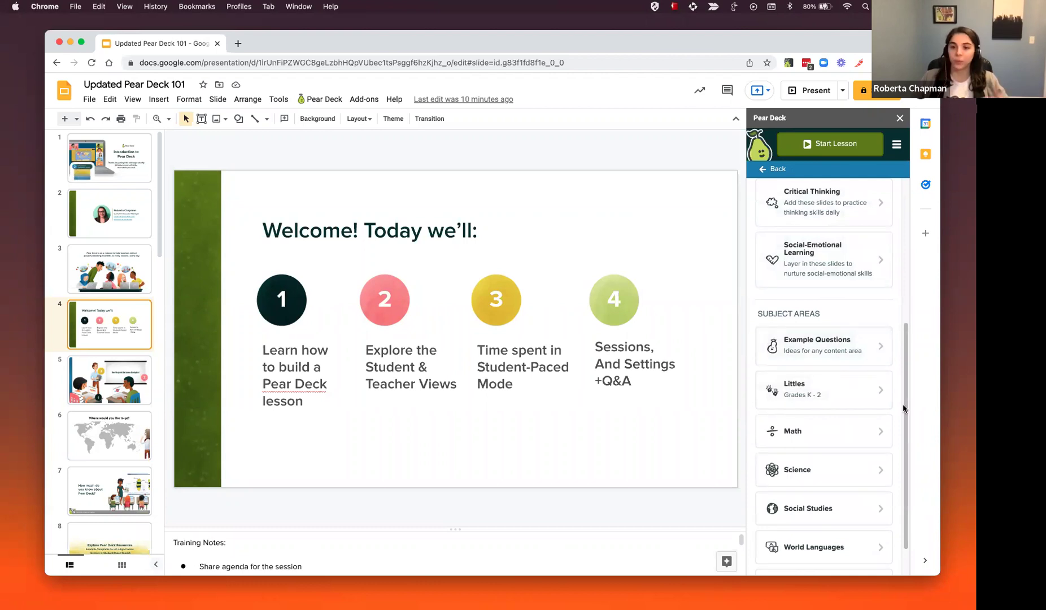
{"action": "scroll", "coordinate": [854, 435], "scroll_direction": "down", "scroll_amount": 1}
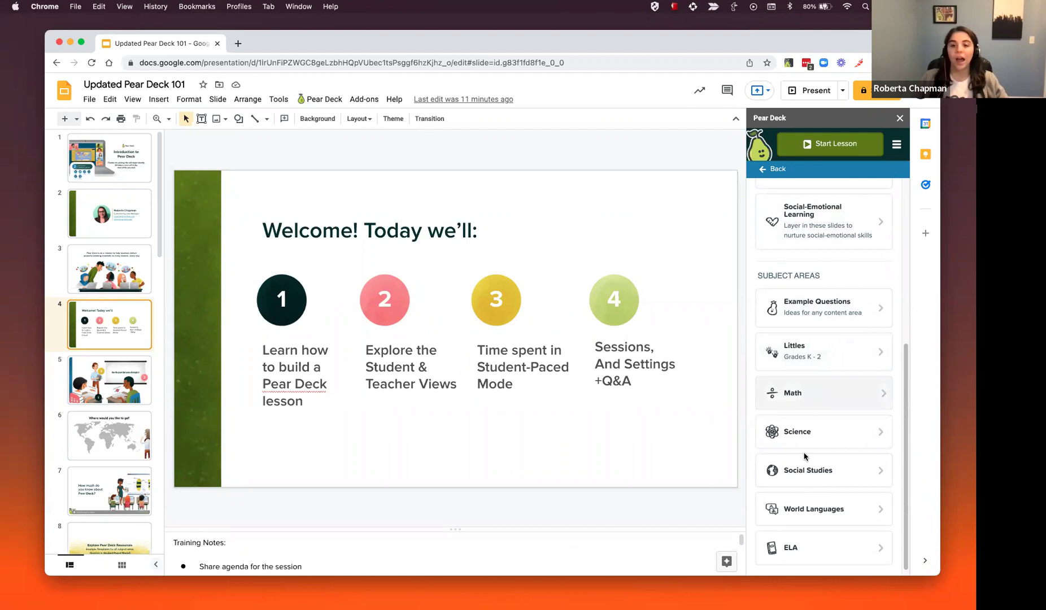
{"action": "scroll", "coordinate": [820, 502], "scroll_direction": "down", "scroll_amount": 1}
{"action": "scroll", "coordinate": [819, 502], "scroll_direction": "down", "scroll_amount": 1}
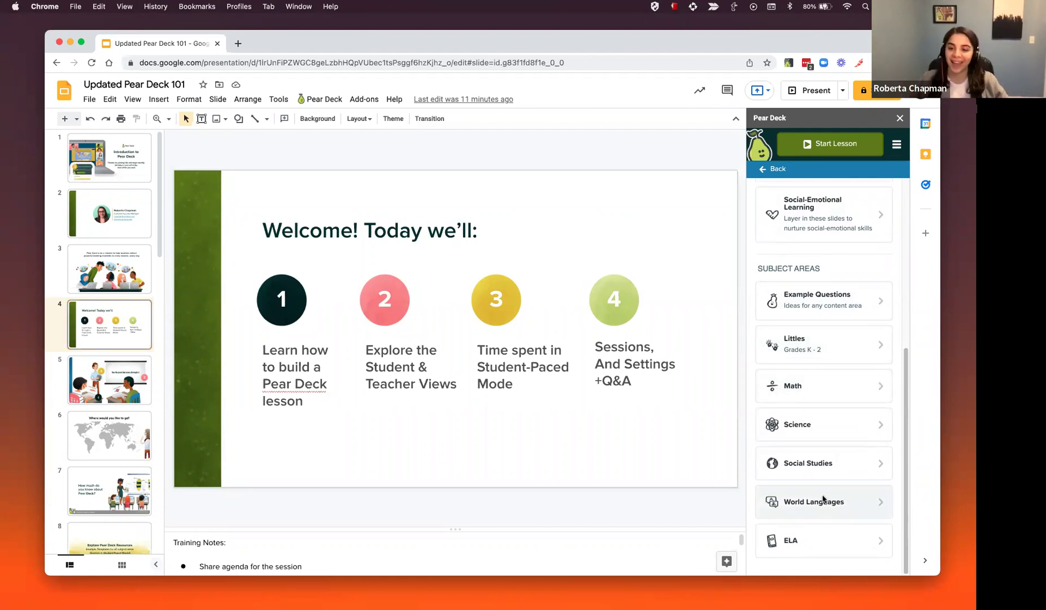
{"action": "scroll", "coordinate": [826, 359], "scroll_direction": "up", "scroll_amount": 10}
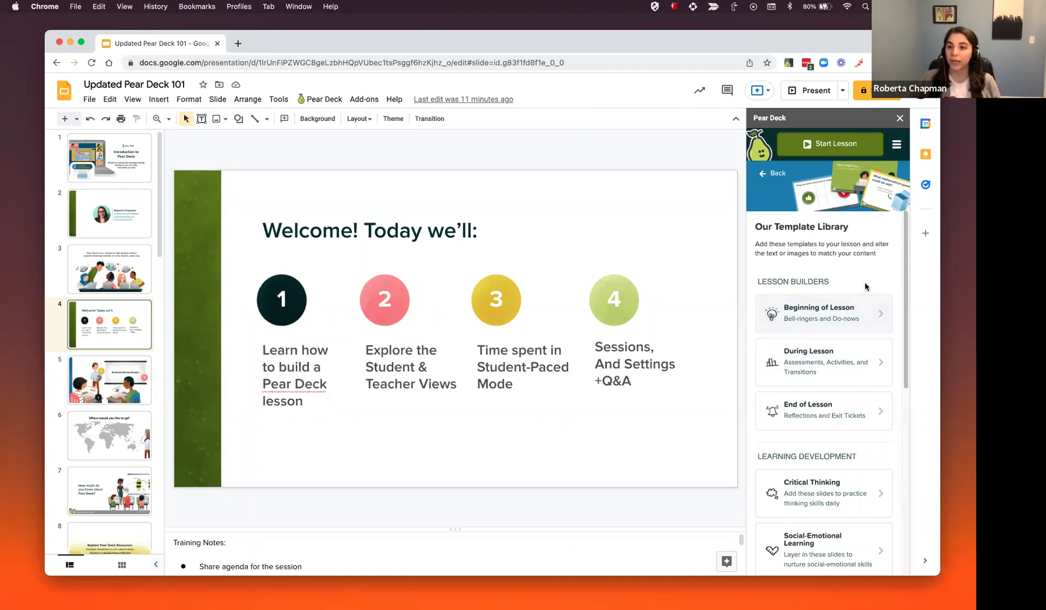
- Open the Beginning of Lesson templates and view the help description of the first Text Slide template
{"action": "left_click", "coordinate": [860, 320]}
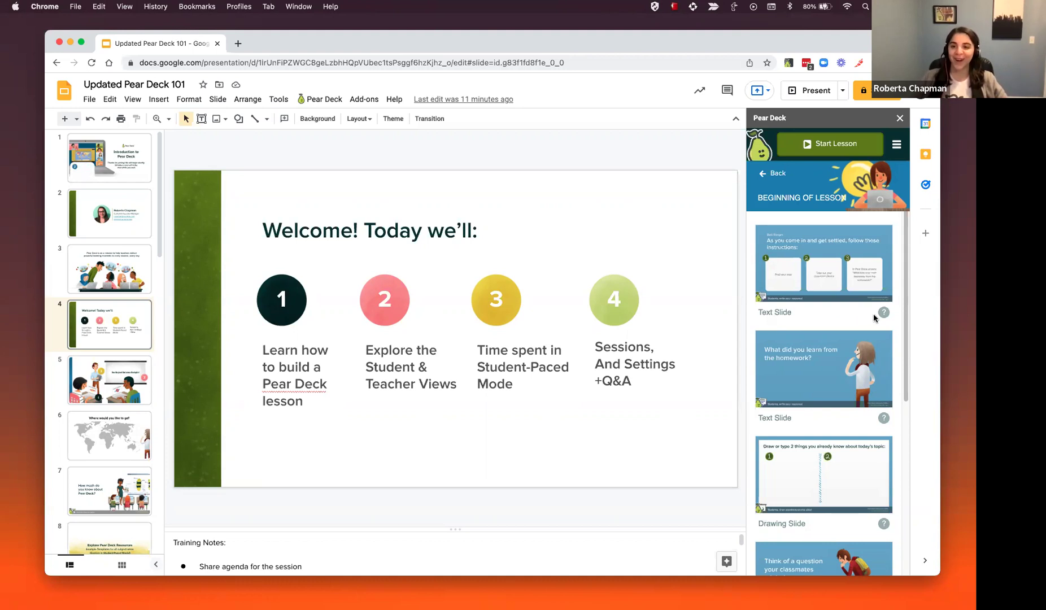
{"action": "mouse_move", "coordinate": [884, 314]}
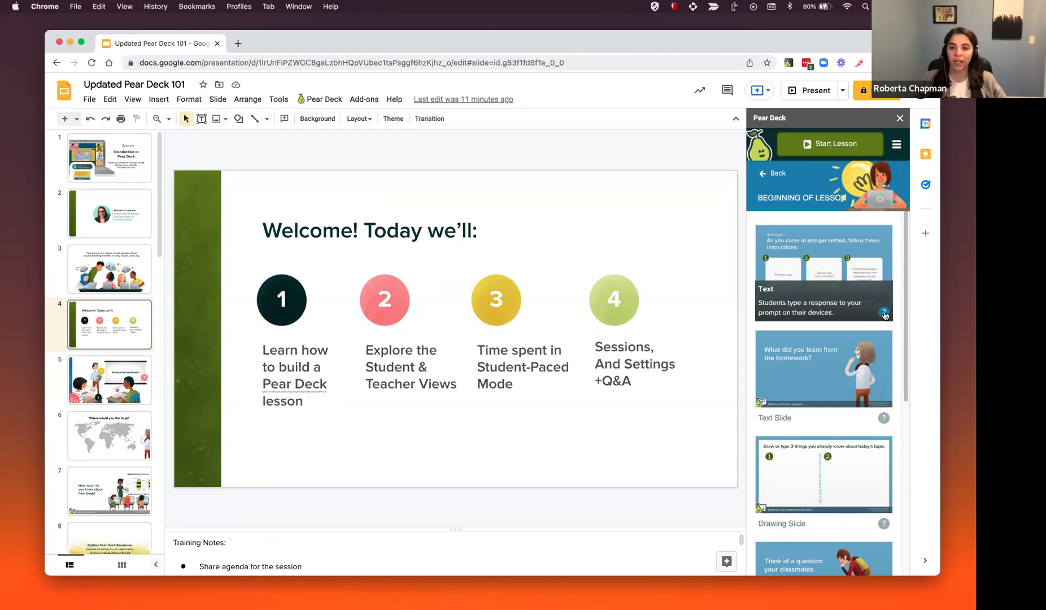
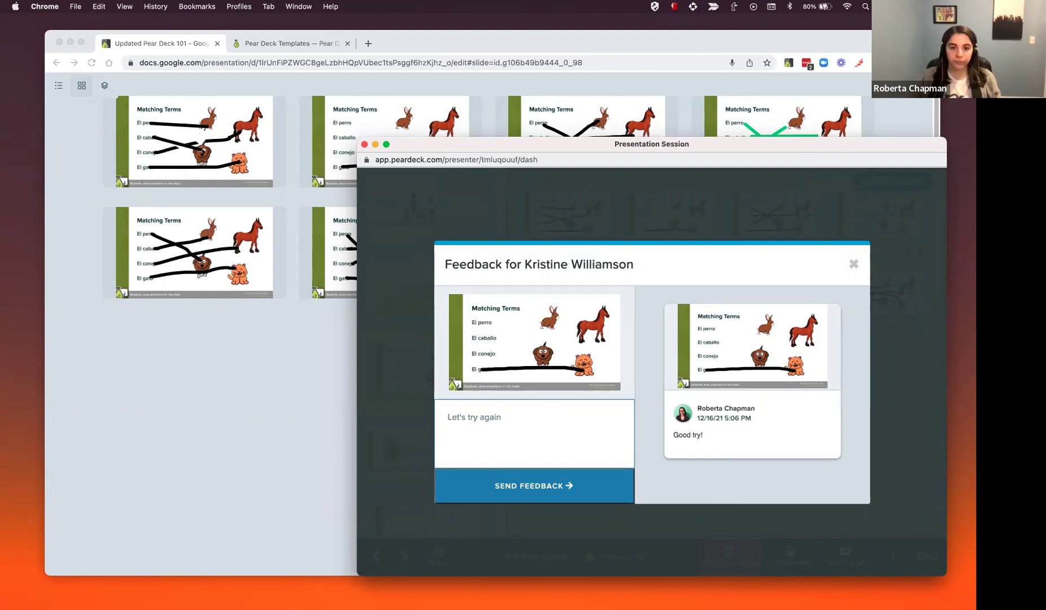
- Send the feedback "Let's try again" on the student's Matching Terms drawing and close the feedback dialog after reviewing its history
{"action": "left_click", "coordinate": [500, 491]}
{"action": "scroll", "coordinate": [734, 418], "scroll_direction": "down", "scroll_amount": 5}
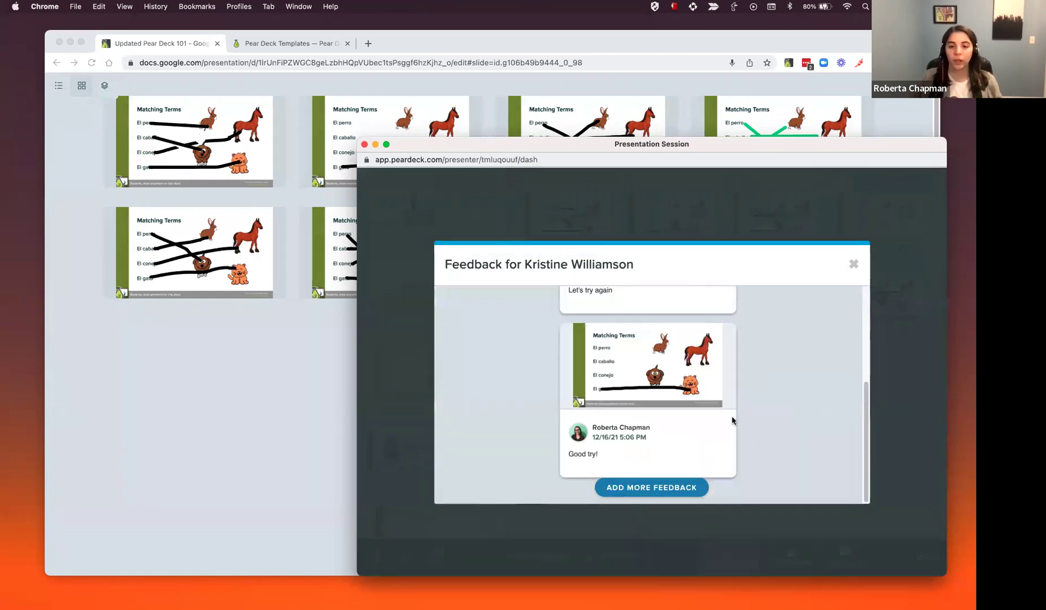
{"action": "scroll", "coordinate": [719, 417], "scroll_direction": "up", "scroll_amount": 5}
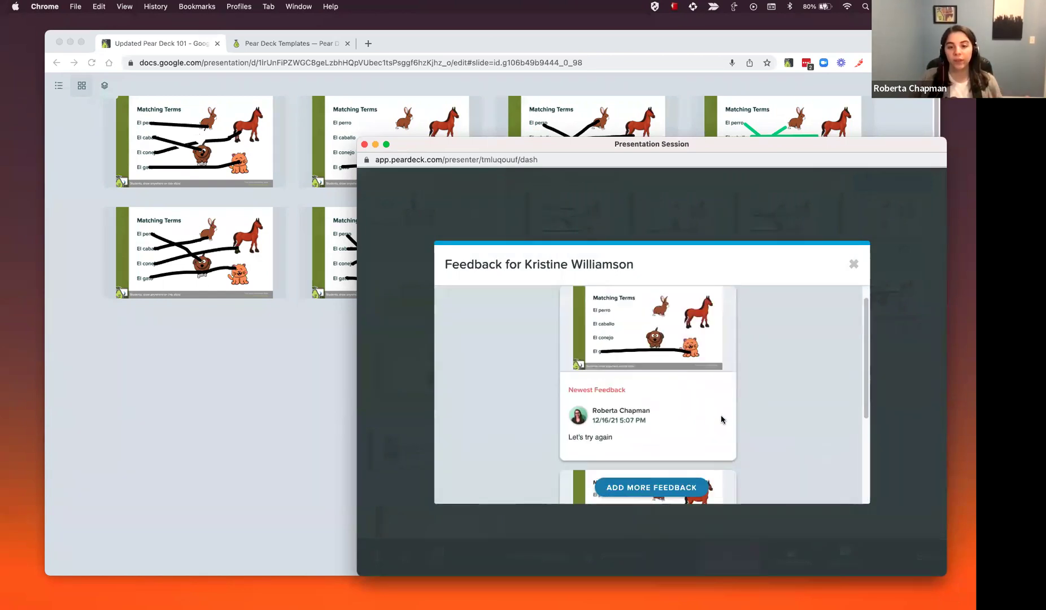
{"action": "left_click", "coordinate": [852, 265]}
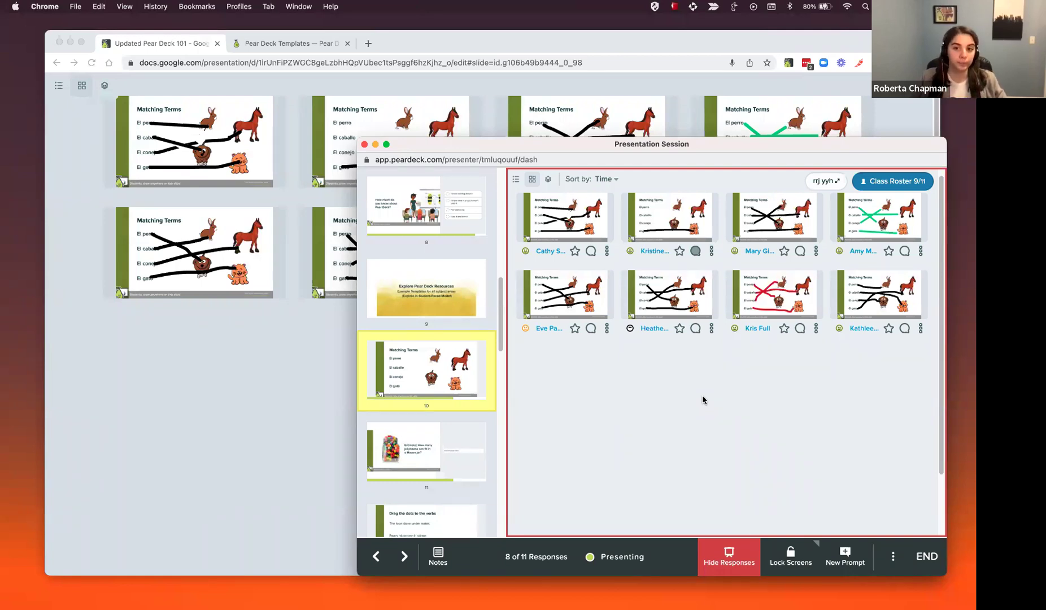
- With the class responses hidden from the projector, hide the third student's Matching Terms drawing individually and show the class responses again
{"action": "left_click", "coordinate": [733, 551]}
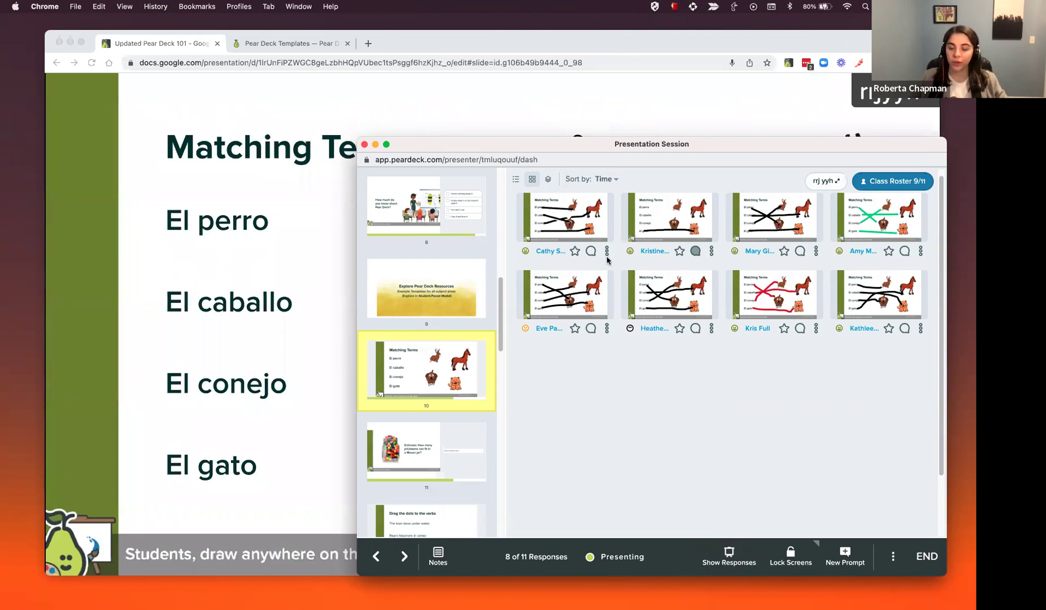
{"action": "left_click", "coordinate": [815, 252]}
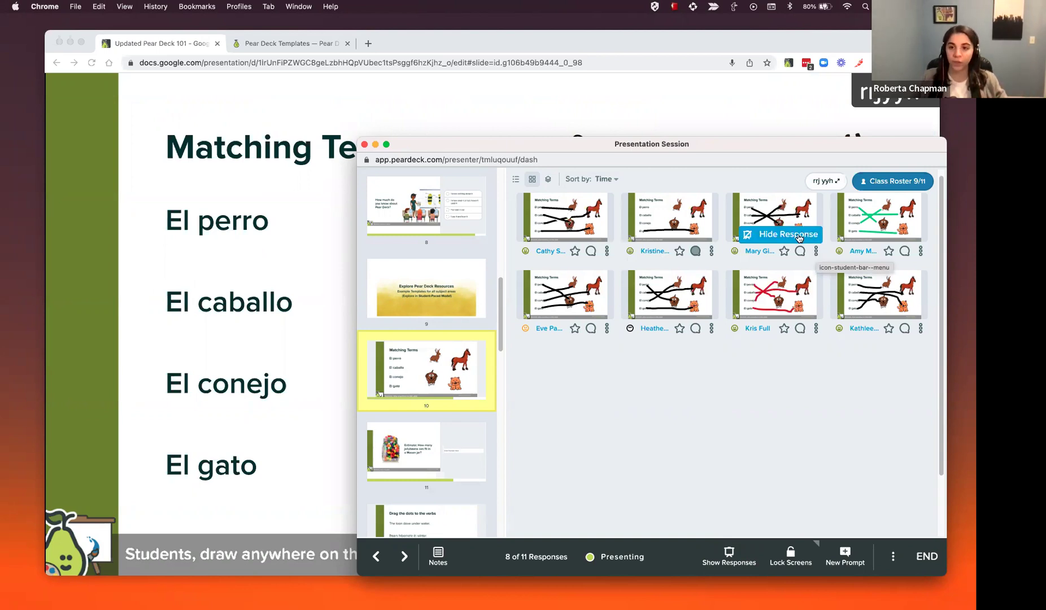
{"action": "left_click", "coordinate": [759, 236]}
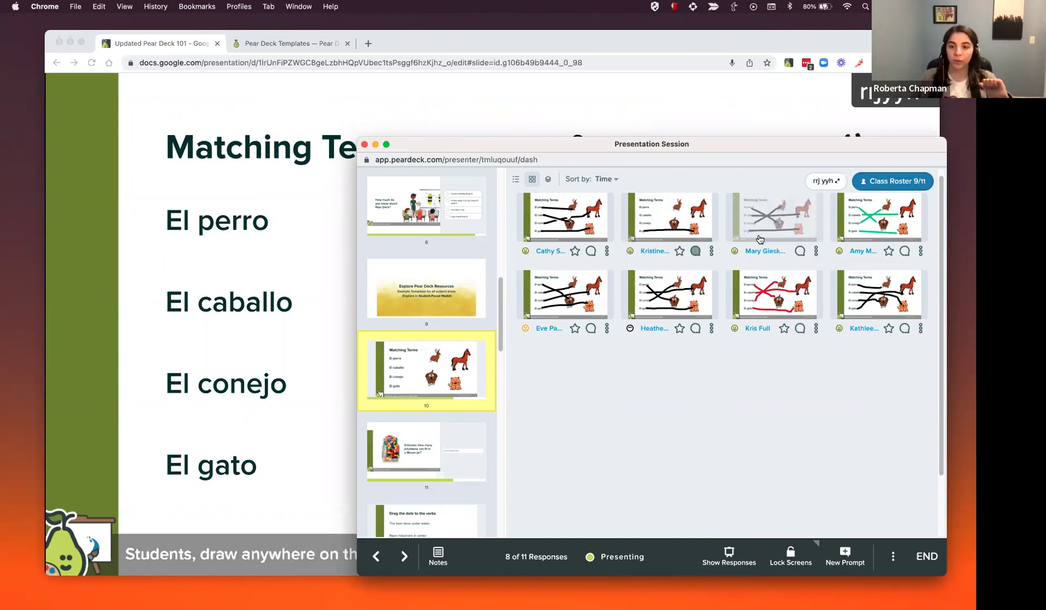
{"action": "left_click", "coordinate": [728, 553]}
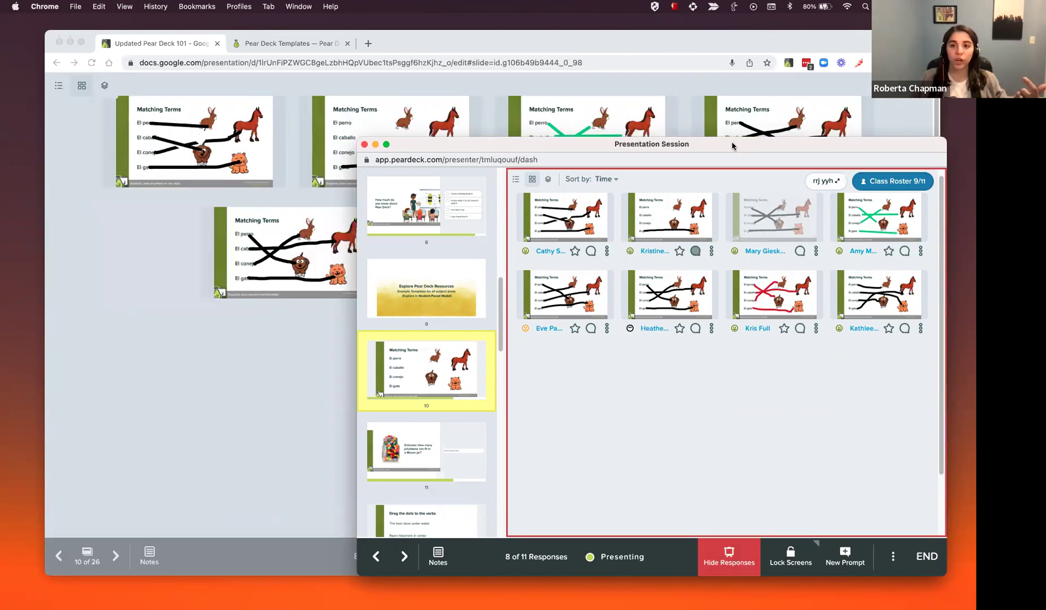
- Move the Presentation Session window below the projected answers and show the third student's hidden response again
{"action": "left_click_drag", "start_coordinate": [732, 145], "coordinate": [732, 345]}
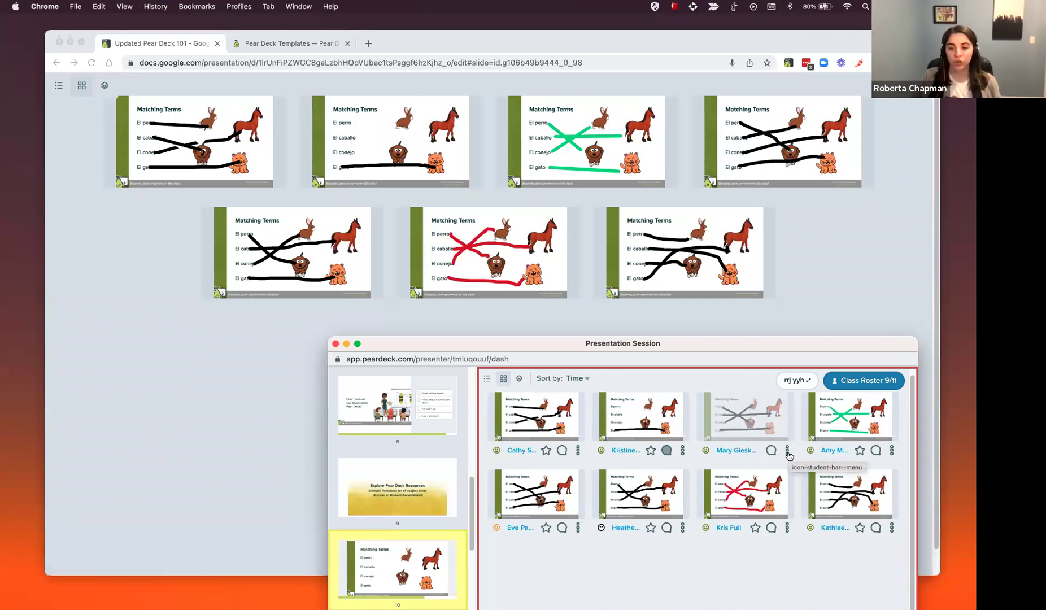
{"action": "mouse_move", "coordinate": [775, 437]}
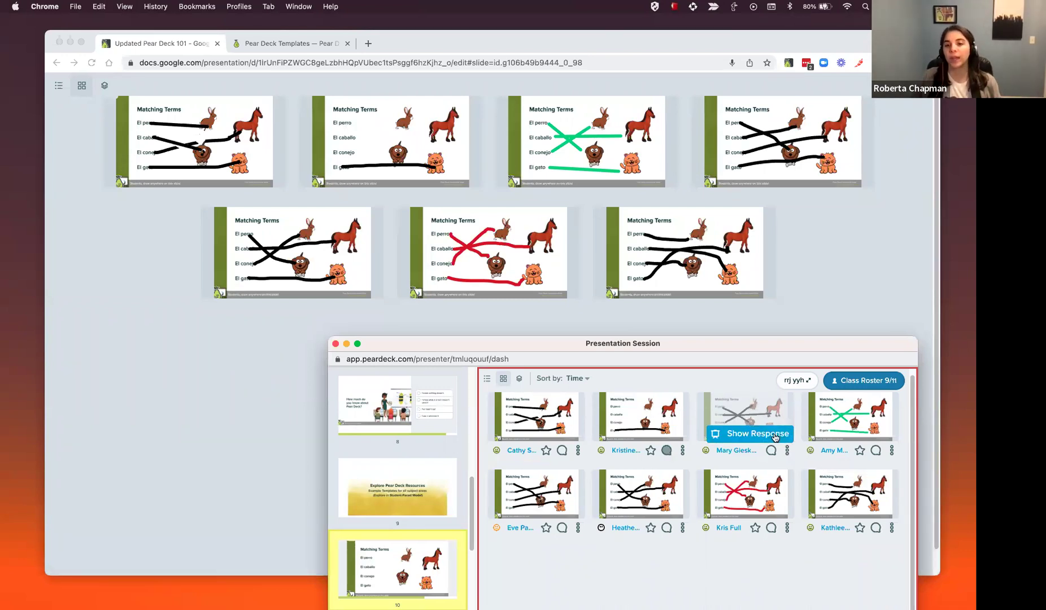
{"action": "left_click", "coordinate": [757, 434]}
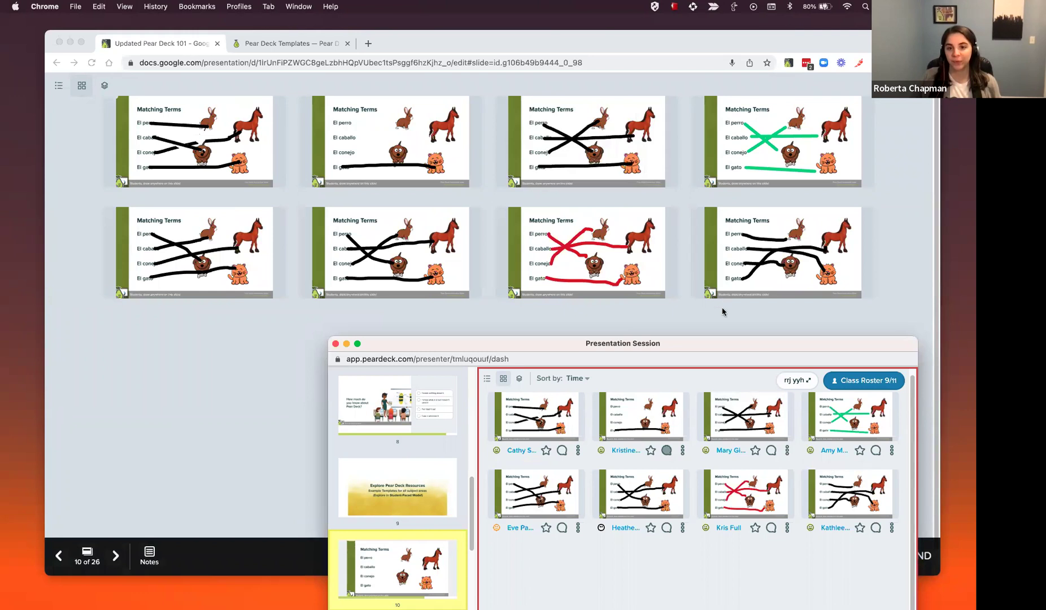
- Move the Presentation Session window up, sort the dashboard responses by Student, and return them to Time order
{"action": "left_click_drag", "start_coordinate": [724, 336], "coordinate": [773, 145]}
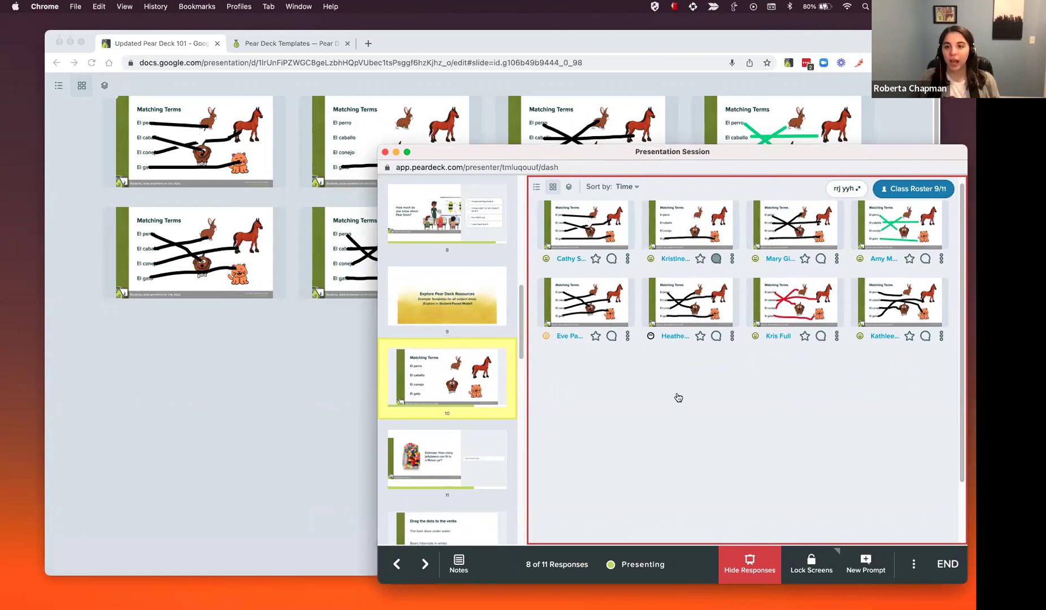
{"action": "left_click", "coordinate": [622, 188]}
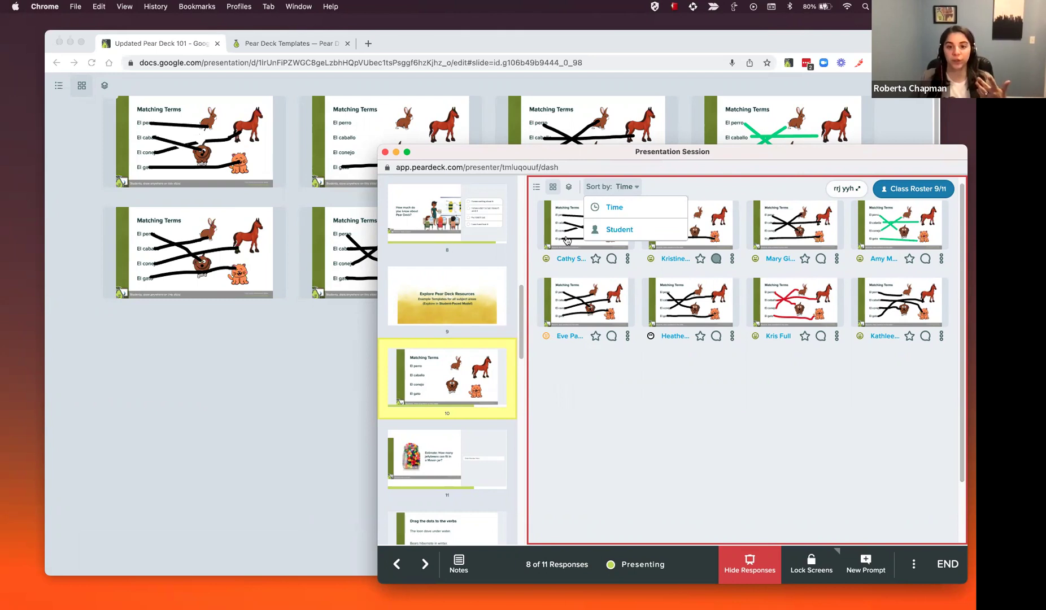
{"action": "left_click", "coordinate": [626, 231]}
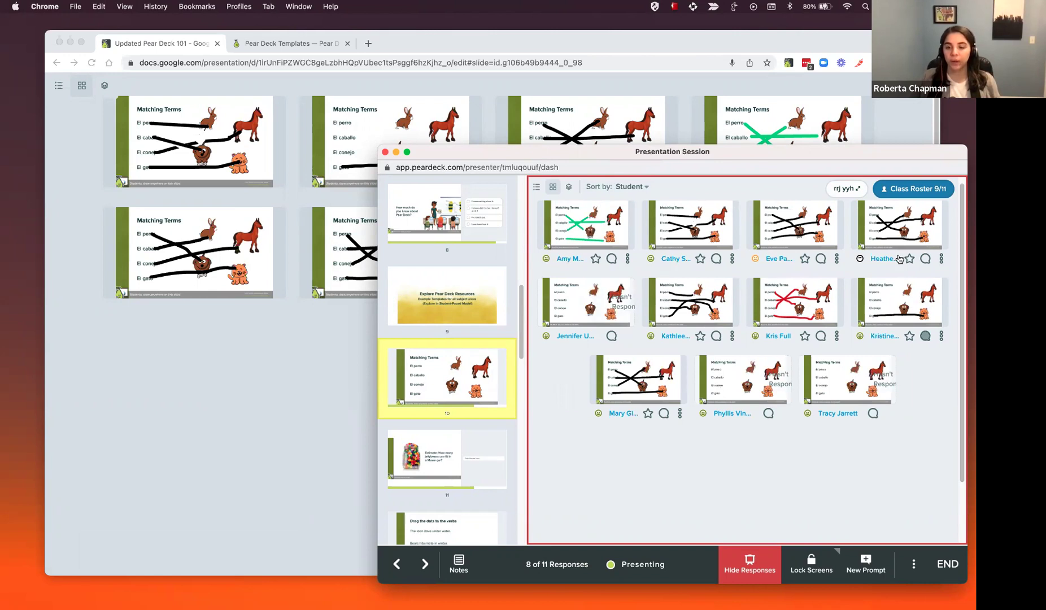
{"action": "left_click", "coordinate": [612, 186]}
{"action": "left_click", "coordinate": [615, 207]}
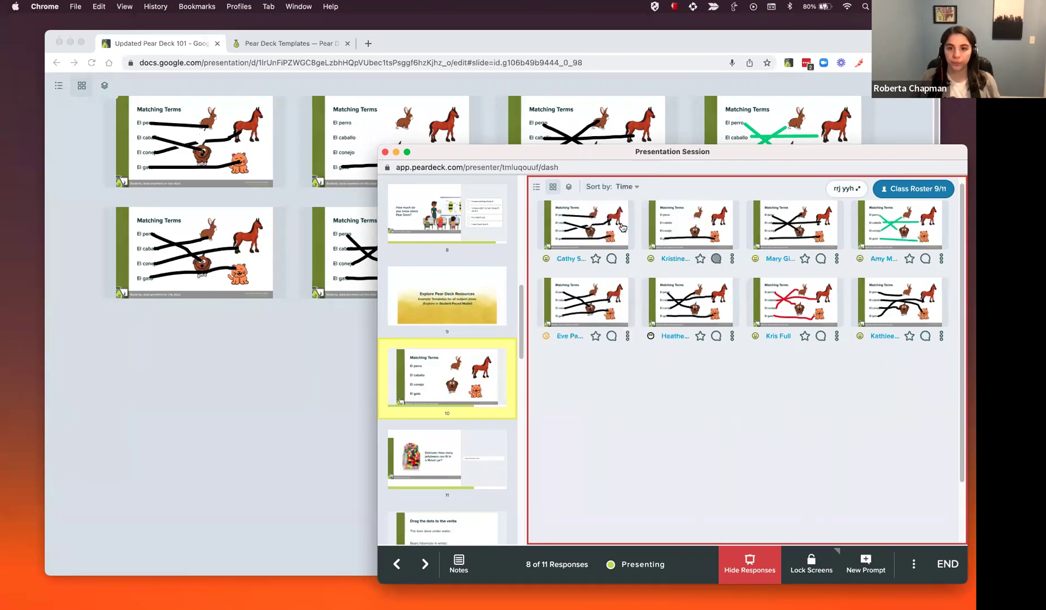
{"action": "scroll", "coordinate": [693, 427], "scroll_direction": "down", "scroll_amount": 3}
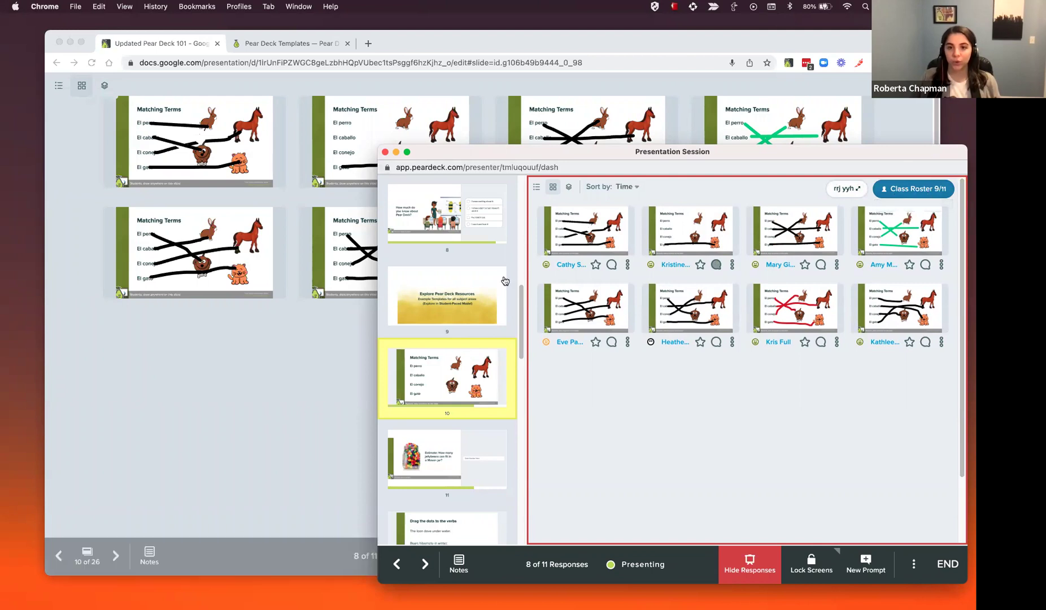
- Examine the Students and Teachers lists in the class roster, close it, and look at the session options for inviting a co-teacher
{"action": "left_click", "coordinate": [902, 190]}
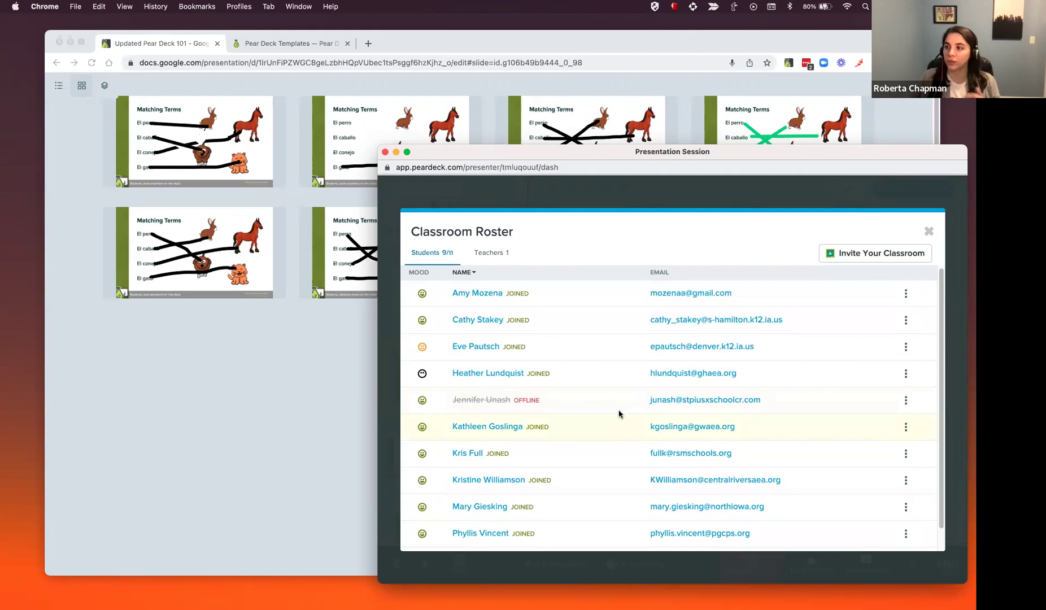
{"action": "scroll", "coordinate": [617, 422], "scroll_direction": "down", "scroll_amount": 1}
{"action": "scroll", "coordinate": [617, 421], "scroll_direction": "down", "scroll_amount": 2}
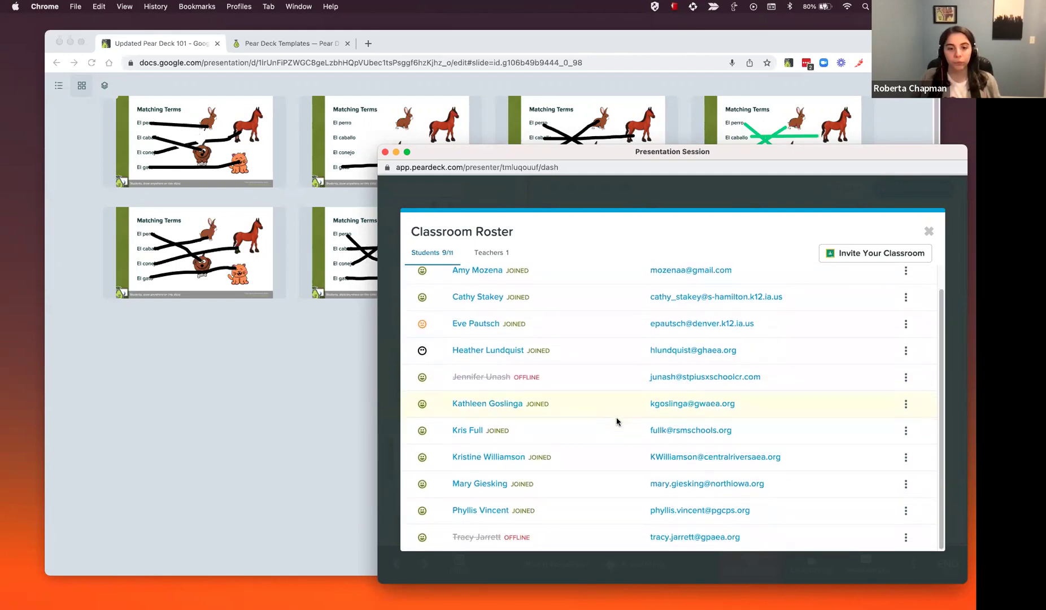
{"action": "scroll", "coordinate": [616, 421], "scroll_direction": "up", "scroll_amount": 3}
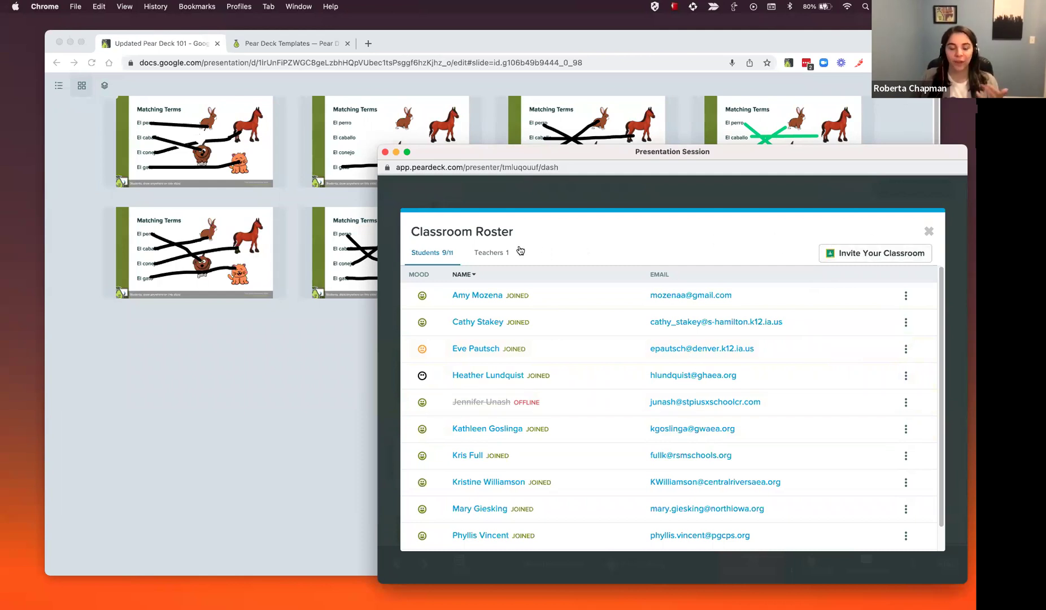
{"action": "left_click", "coordinate": [485, 258]}
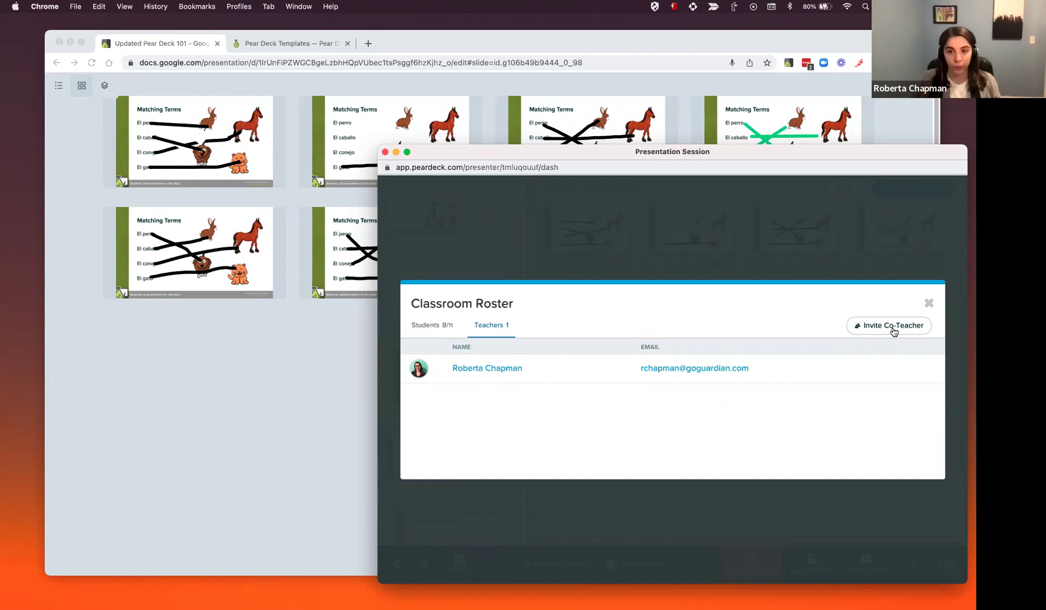
{"action": "left_click", "coordinate": [928, 305]}
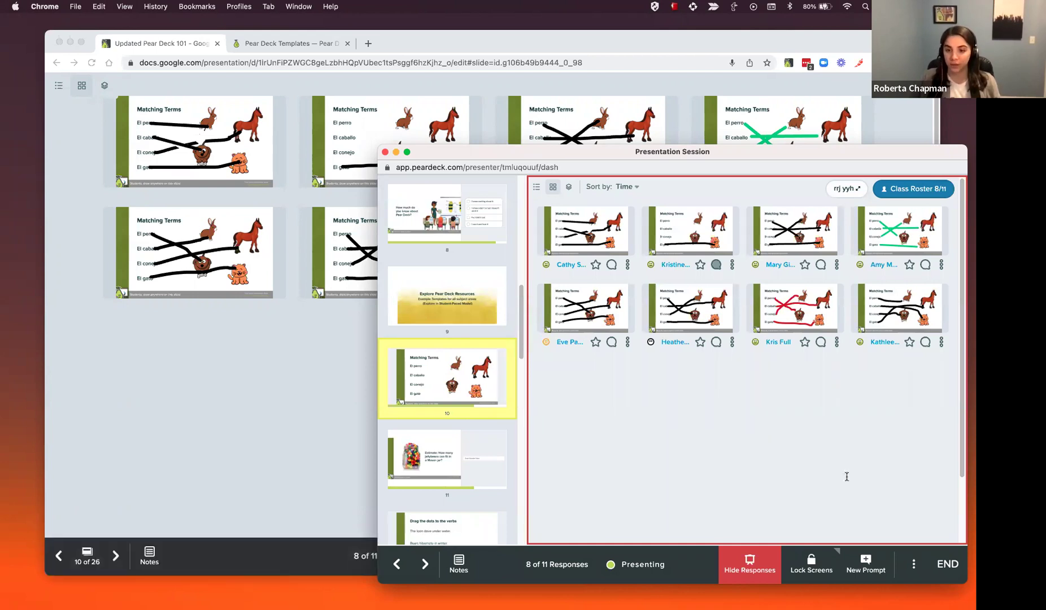
{"action": "left_click", "coordinate": [914, 566]}
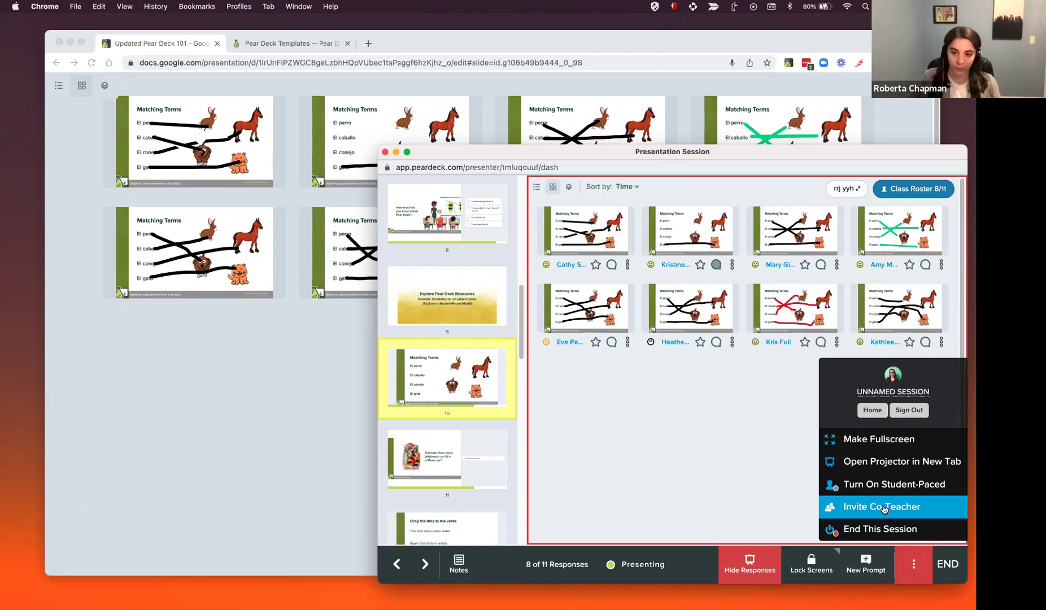
{"action": "left_click", "coordinate": [675, 441]}
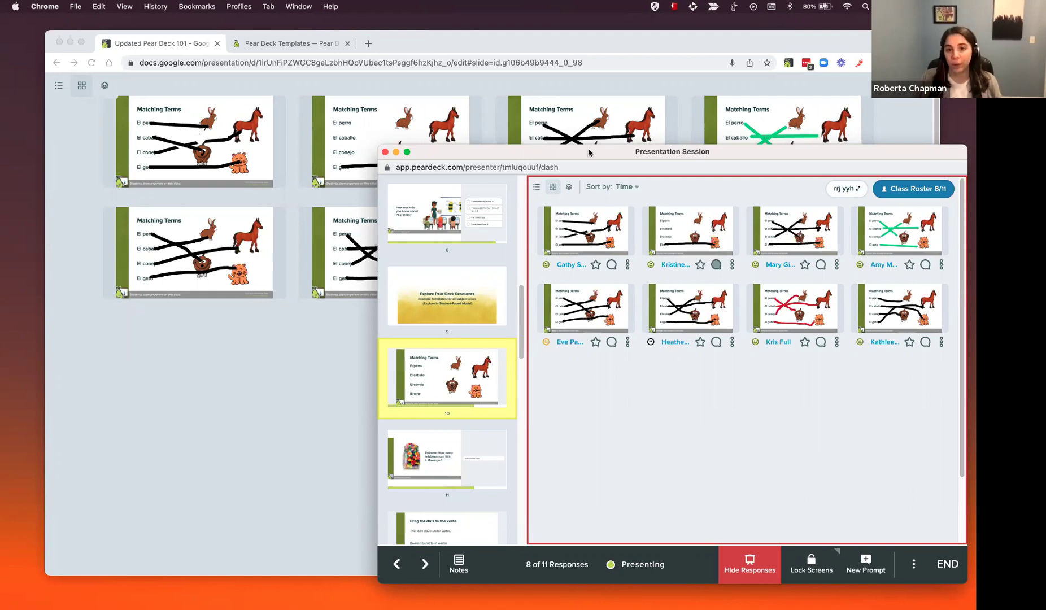
- Move the Presentation Session window off the projector view and advance the presentation to the jellybean estimate slide
{"action": "left_click_drag", "start_coordinate": [583, 151], "coordinate": [975, 186]}
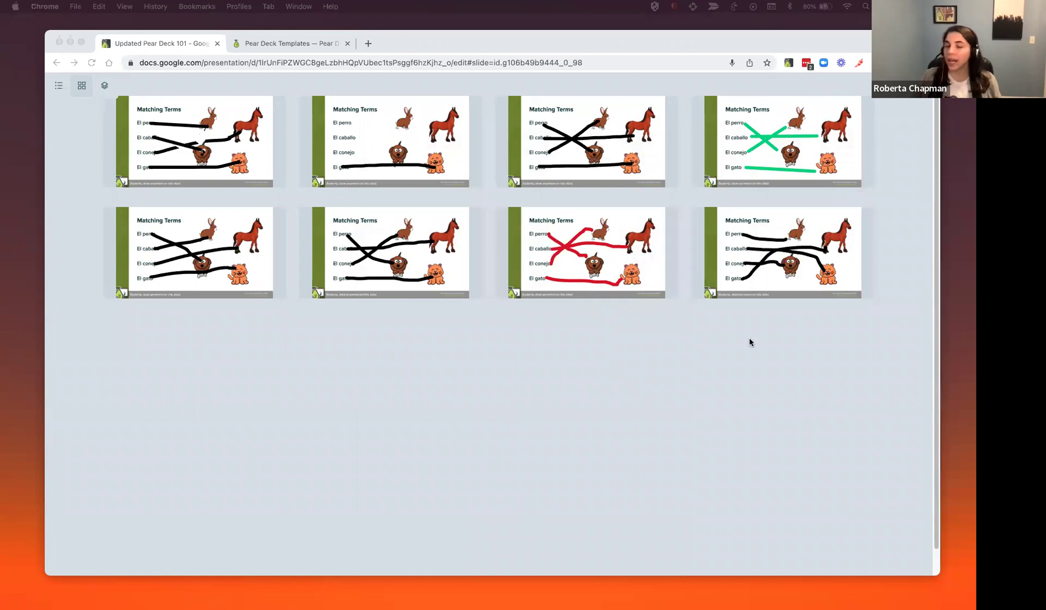
{"action": "left_click", "coordinate": [643, 384]}
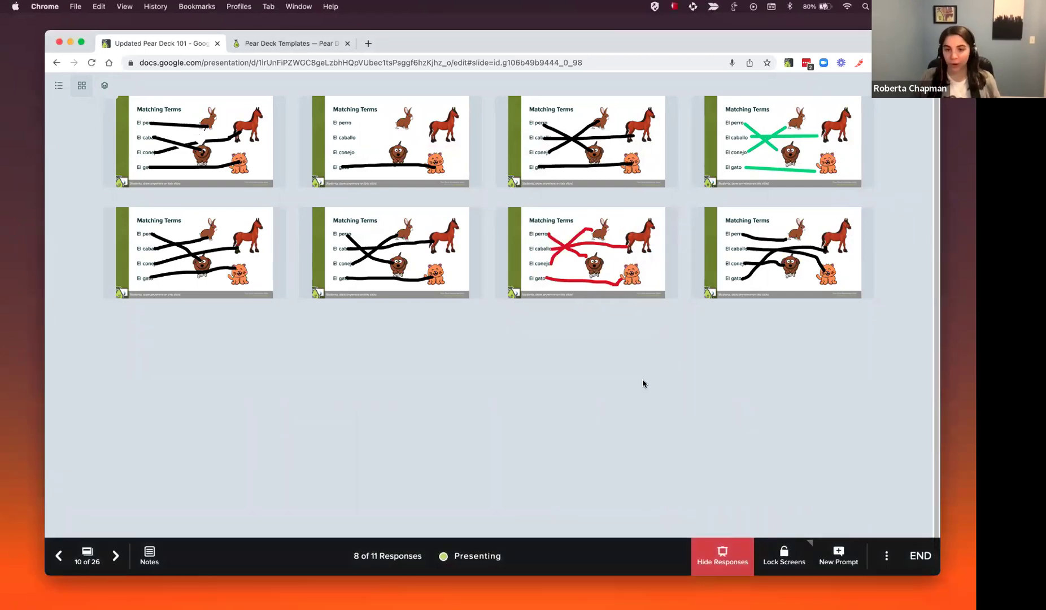
{"action": "key", "text": "Right"}
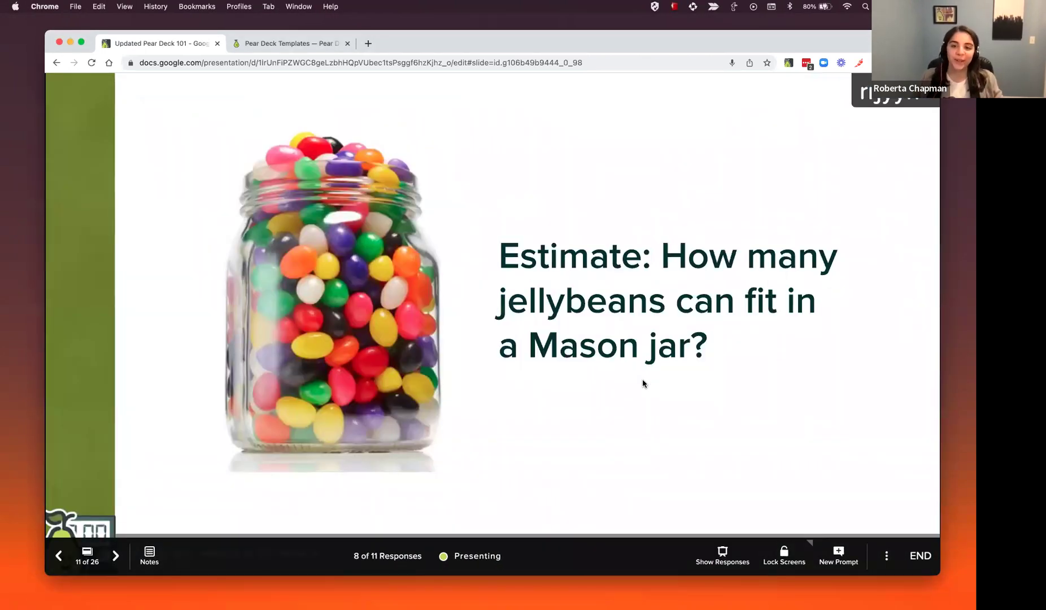
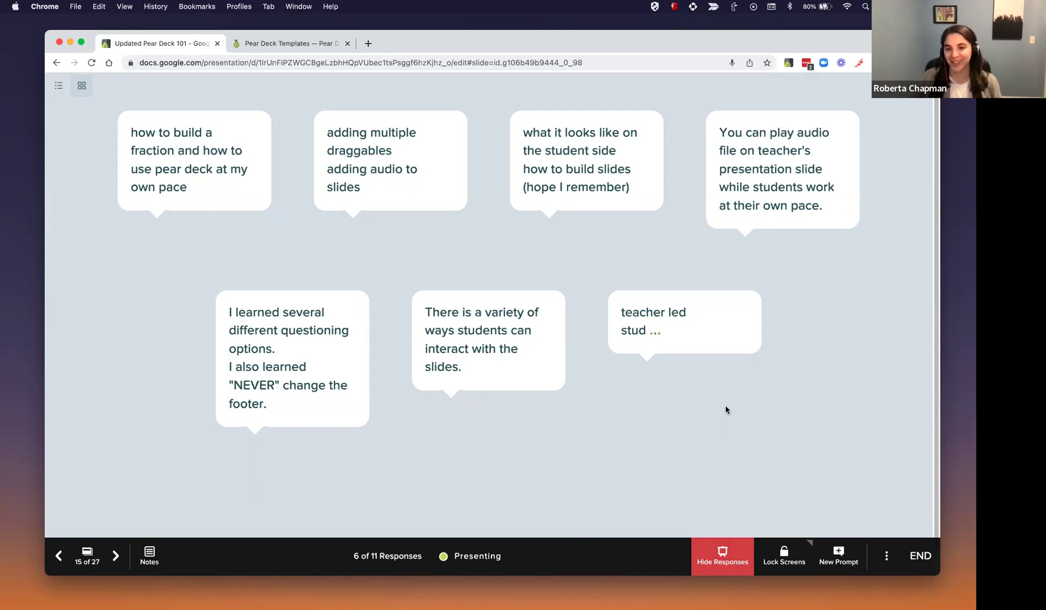
- Hide the projected text responses on slide 15 and advance the presentation to the STOP slide
{"action": "left_click", "coordinate": [711, 559]}
{"action": "left_click", "coordinate": [723, 404]}
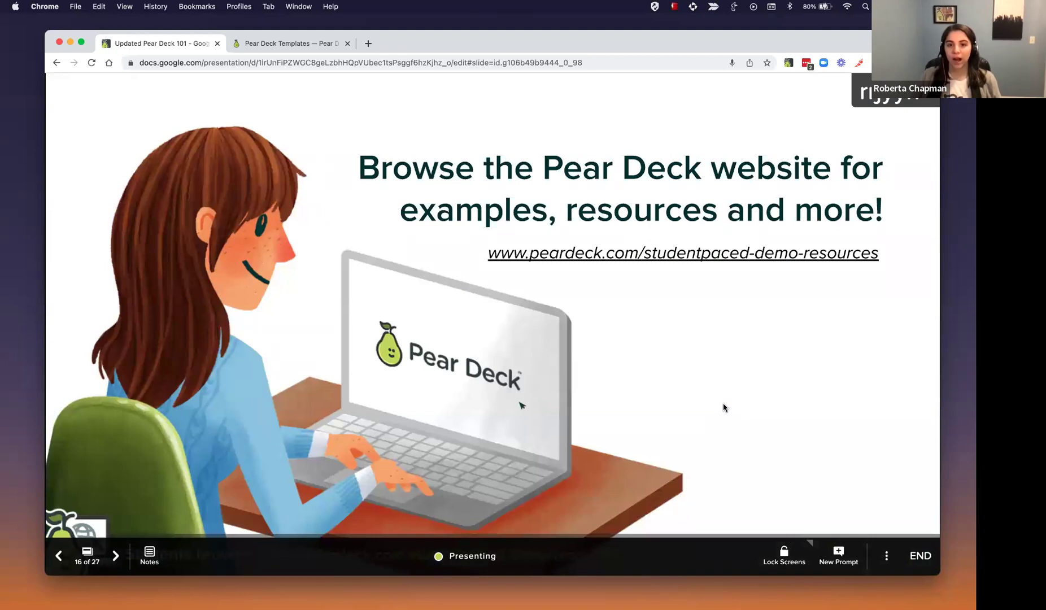
{"action": "left_click", "coordinate": [723, 403]}
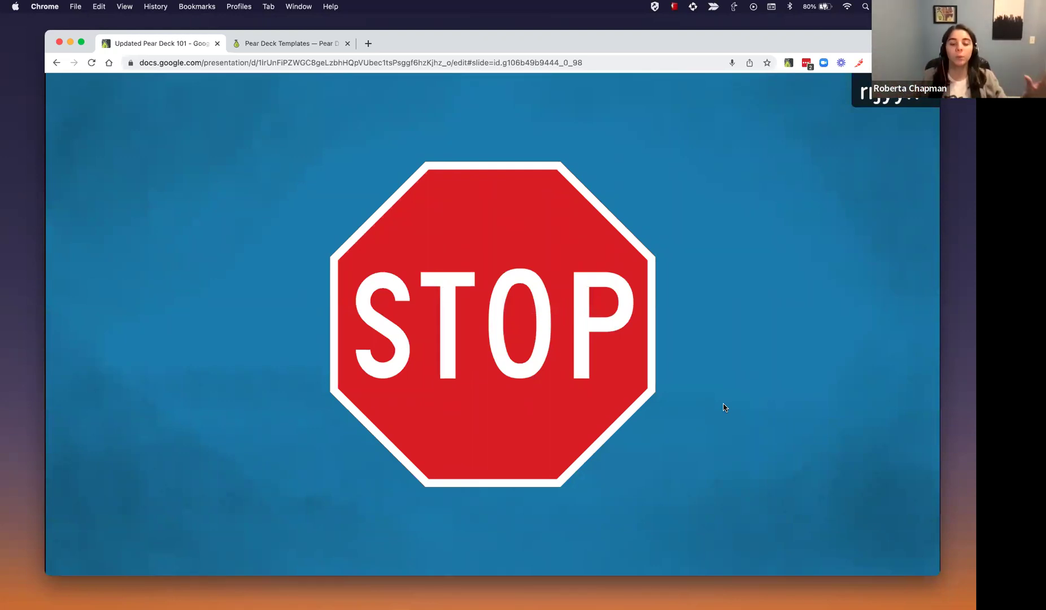
- End the presentation session and save it under the name "Iowa AEA 101"
{"action": "mouse_move", "coordinate": [742, 400]}
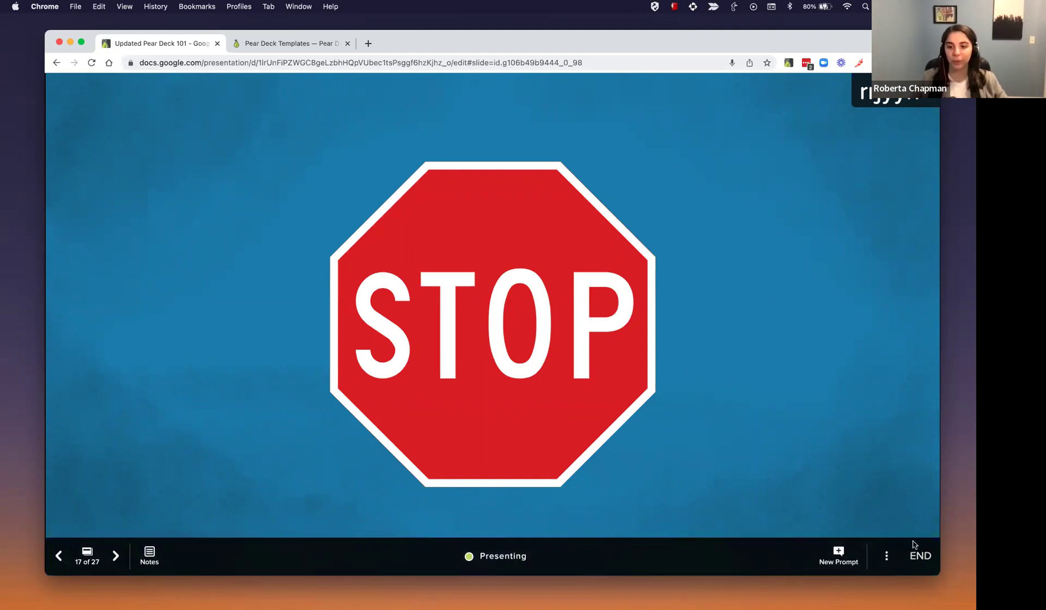
{"action": "left_click", "coordinate": [887, 557]}
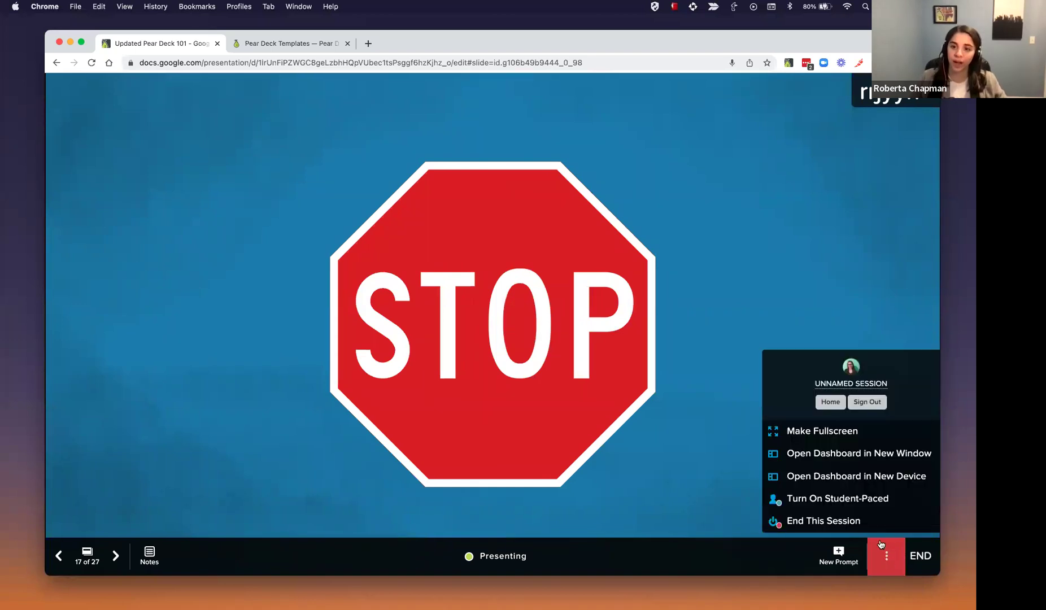
{"action": "left_click", "coordinate": [798, 521]}
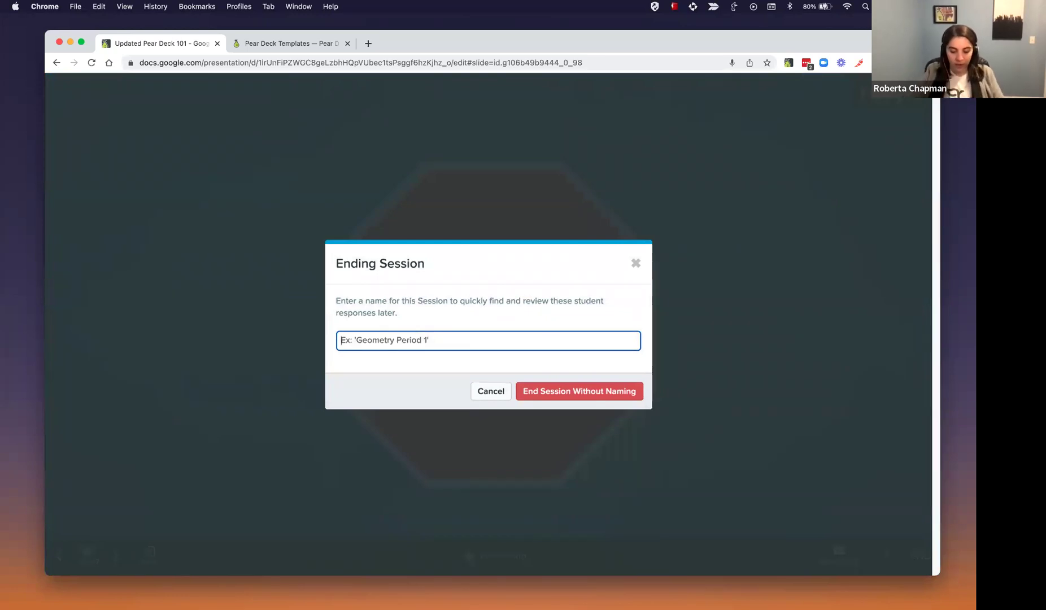
{"action": "type", "text": "Iowa AEA"}
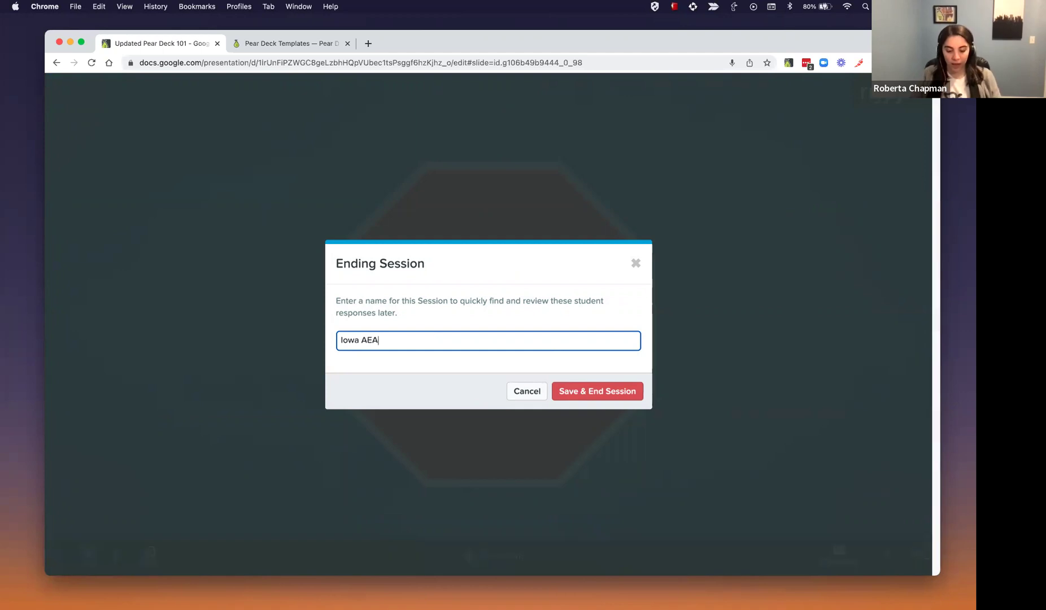
{"action": "type", "text": " 101"}
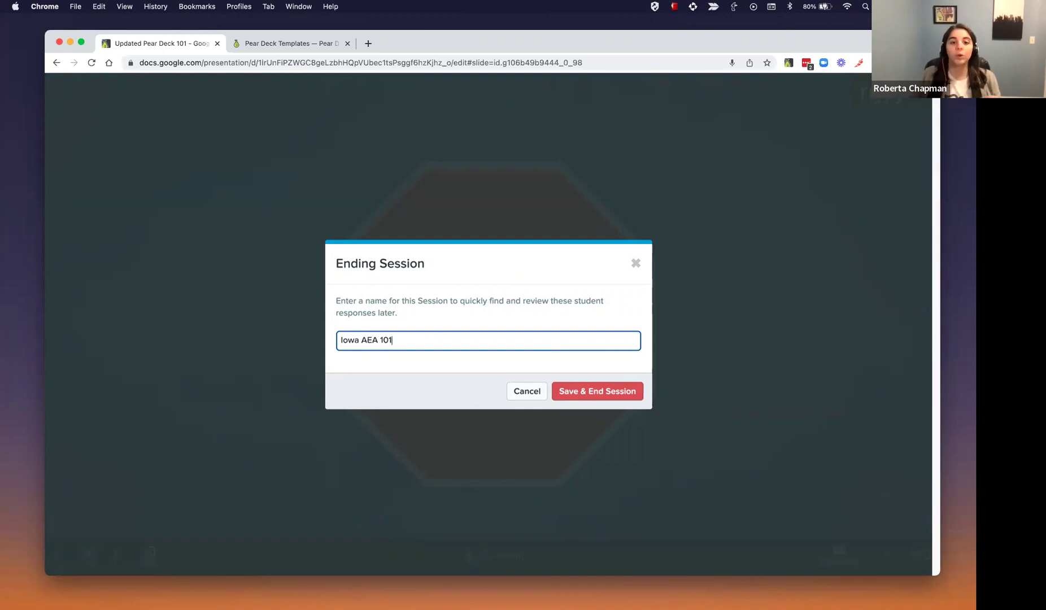
{"action": "left_click", "coordinate": [583, 392]}
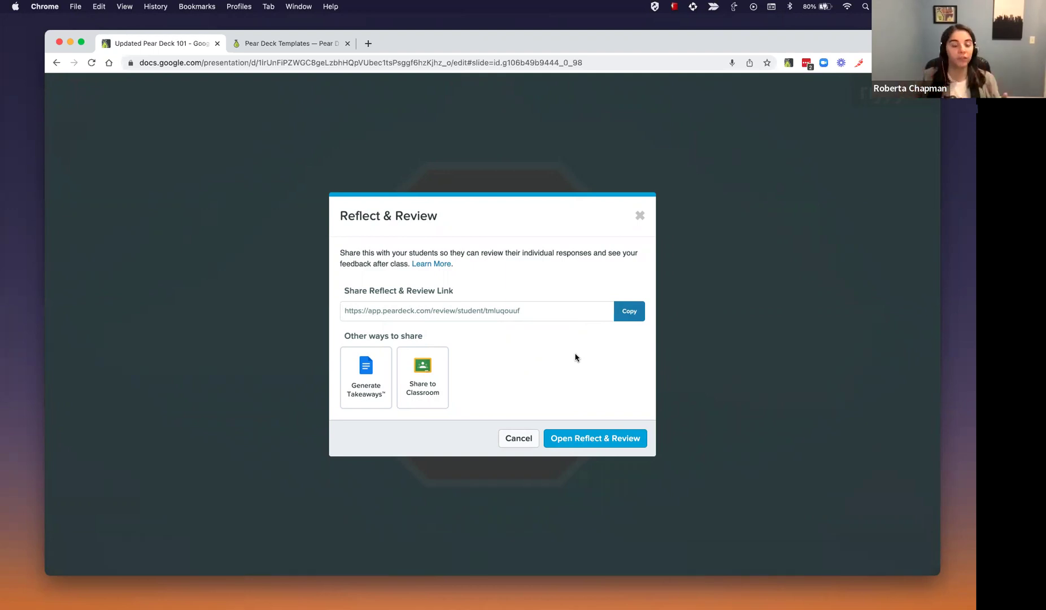
- Copy the Reflect & Review student link and open the third listed student's responses in Reflect & Review
{"action": "left_click", "coordinate": [634, 314]}
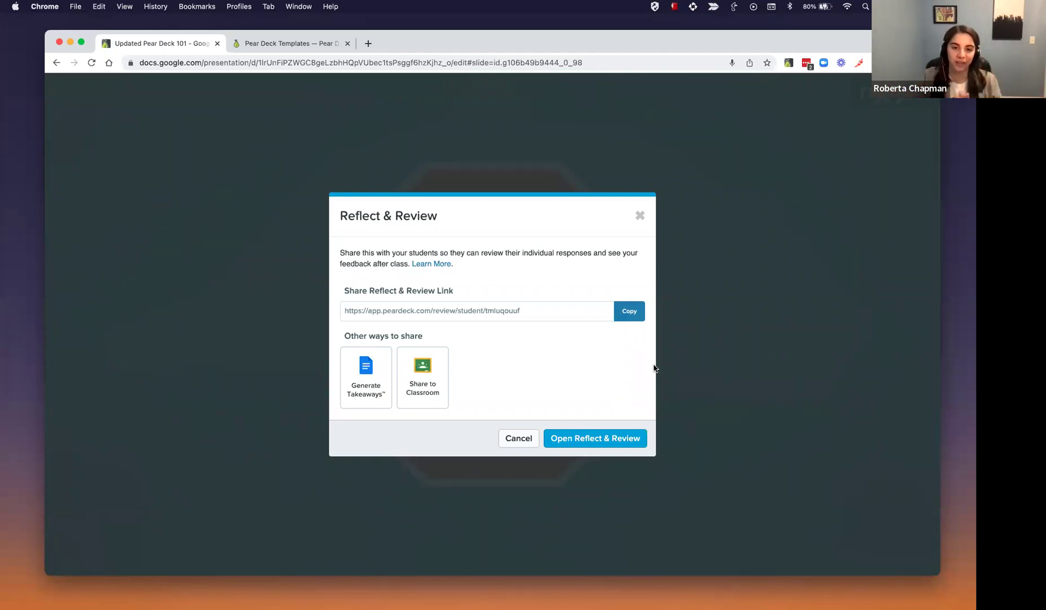
{"action": "left_click", "coordinate": [574, 440]}
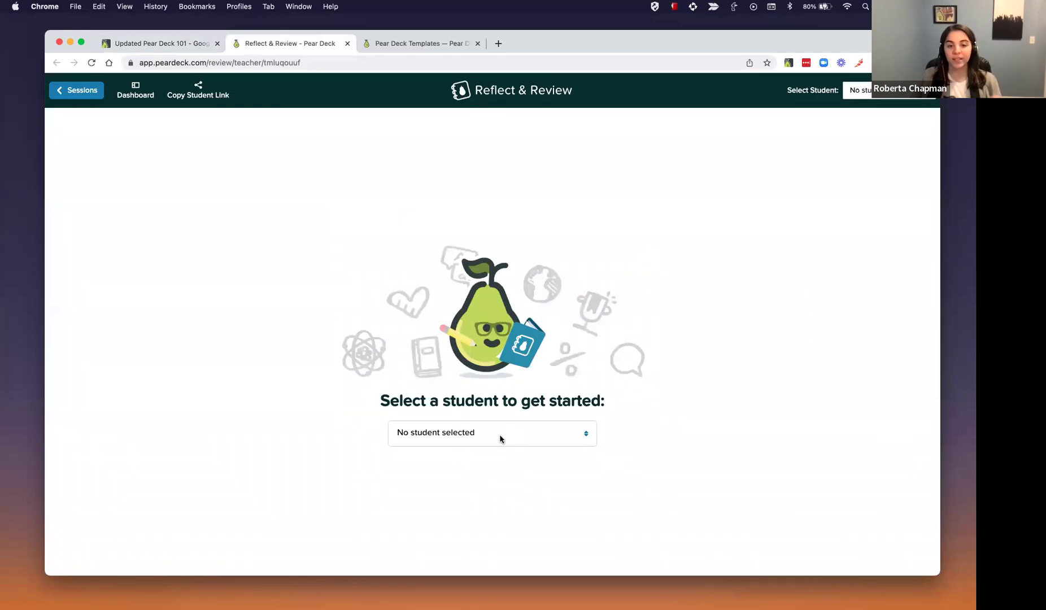
{"action": "left_click", "coordinate": [500, 439]}
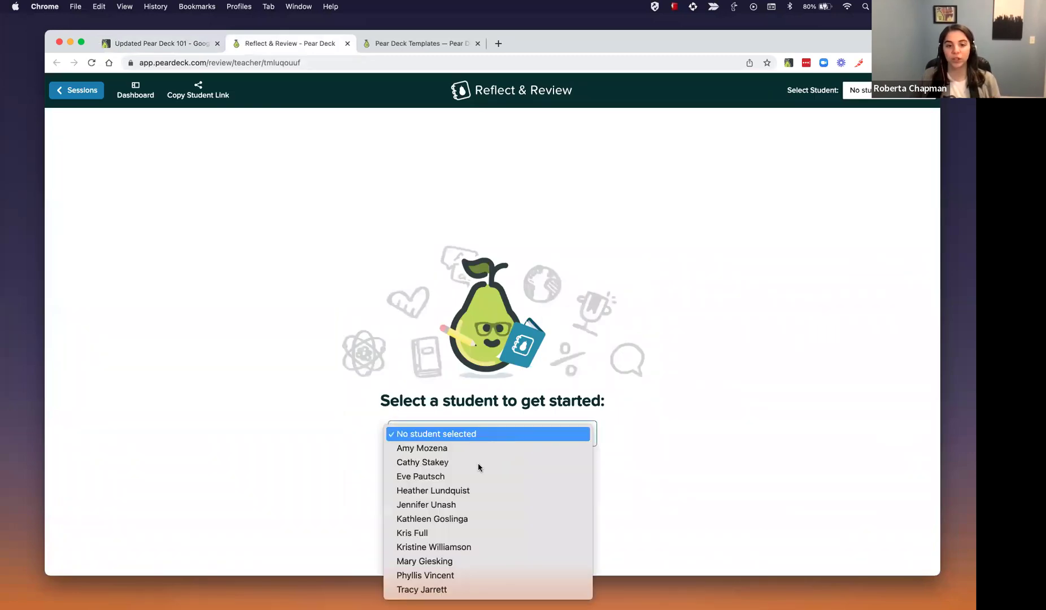
{"action": "left_click", "coordinate": [441, 478]}
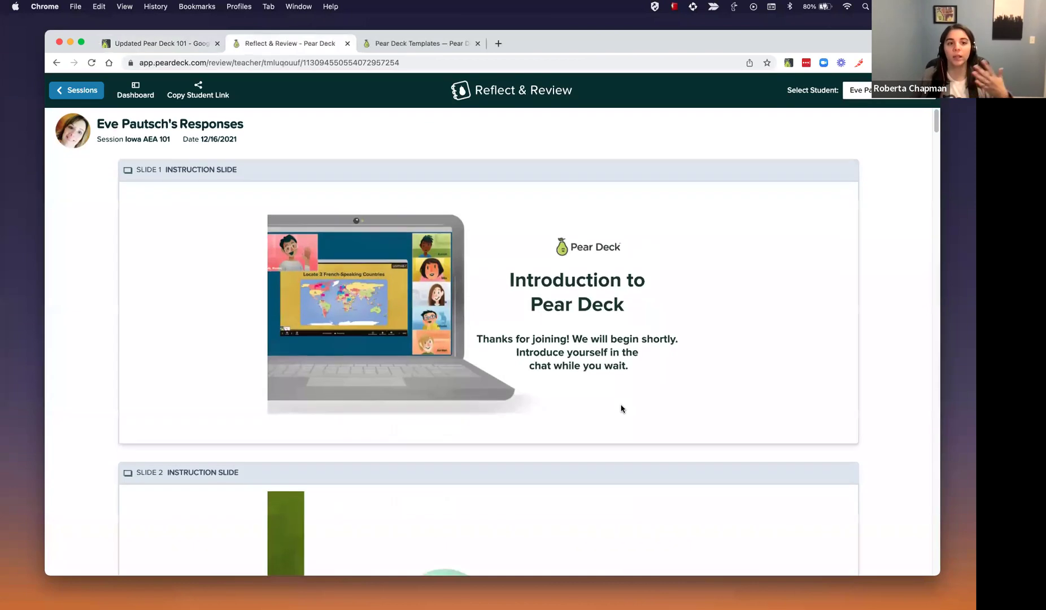
- Send the feedback "That's great to hear!" on the student's multiple choice answer for slide 8
{"action": "scroll", "coordinate": [621, 408], "scroll_direction": "down", "scroll_amount": 15}
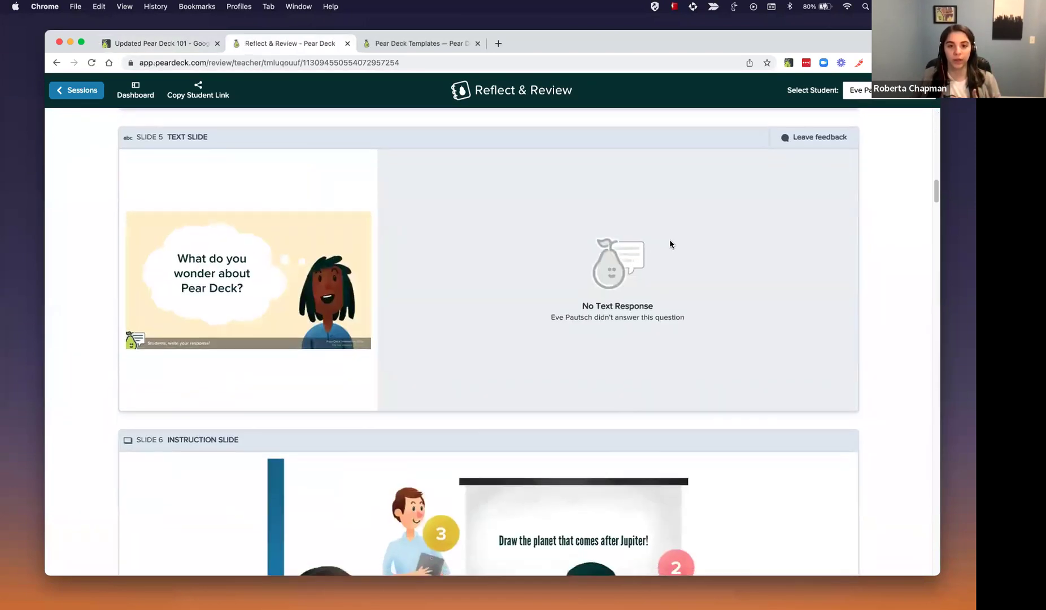
{"action": "scroll", "coordinate": [555, 384], "scroll_direction": "down", "scroll_amount": 10}
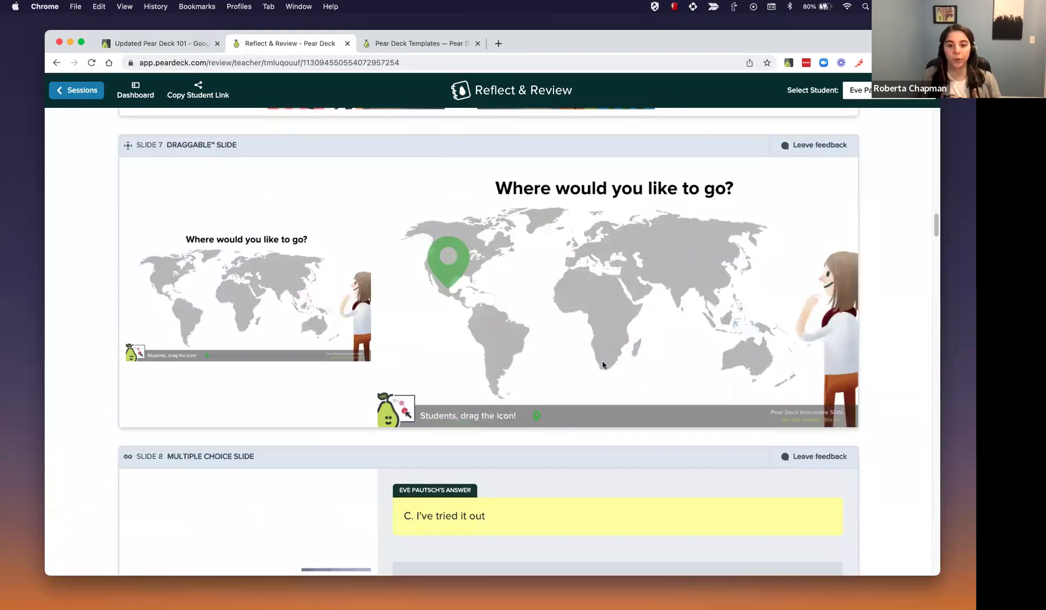
{"action": "scroll", "coordinate": [602, 364], "scroll_direction": "down", "scroll_amount": 5}
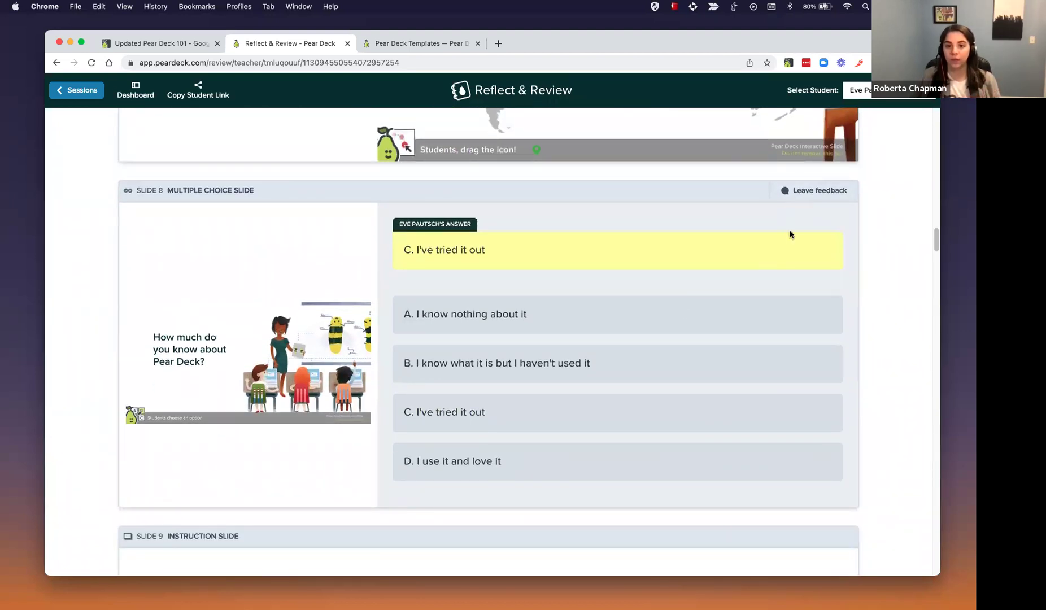
{"action": "left_click", "coordinate": [797, 197]}
{"action": "type", "text": "That's grat"}
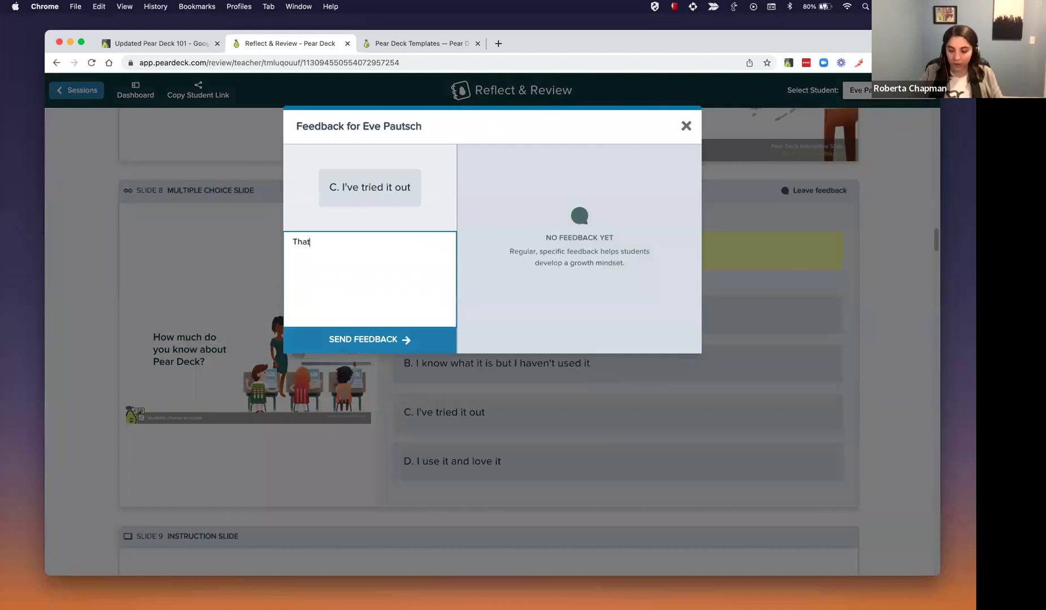
{"action": "key", "text": "BackSpace"}
{"action": "key", "text": "BackSpace"}
{"action": "key", "text": "BackSpace"}
{"action": "type", "text": "ear"}
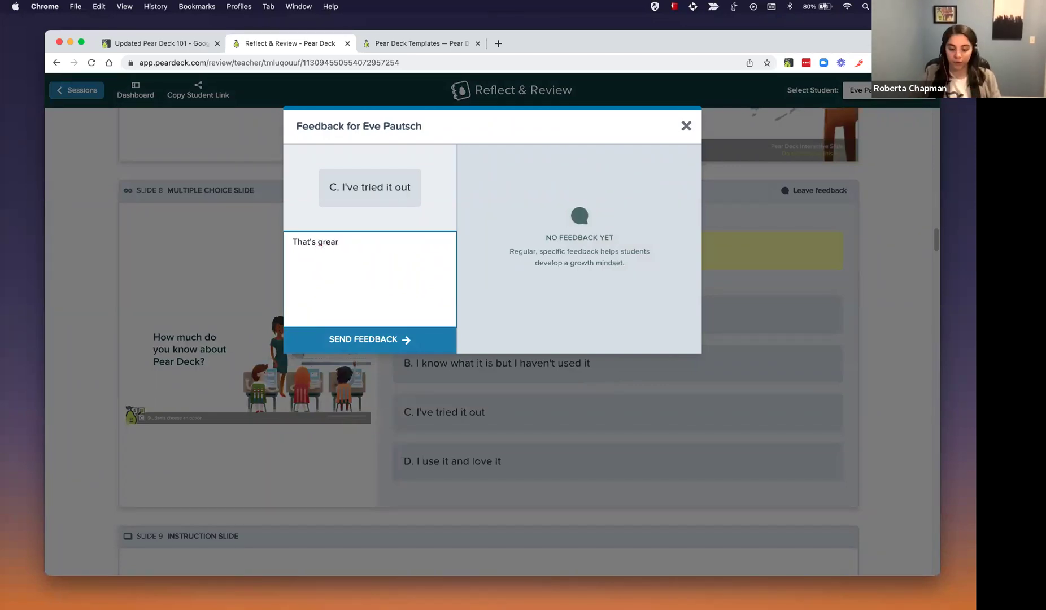
{"action": "key", "text": "BackSpace"}
{"action": "type", "text": "t to hea"}
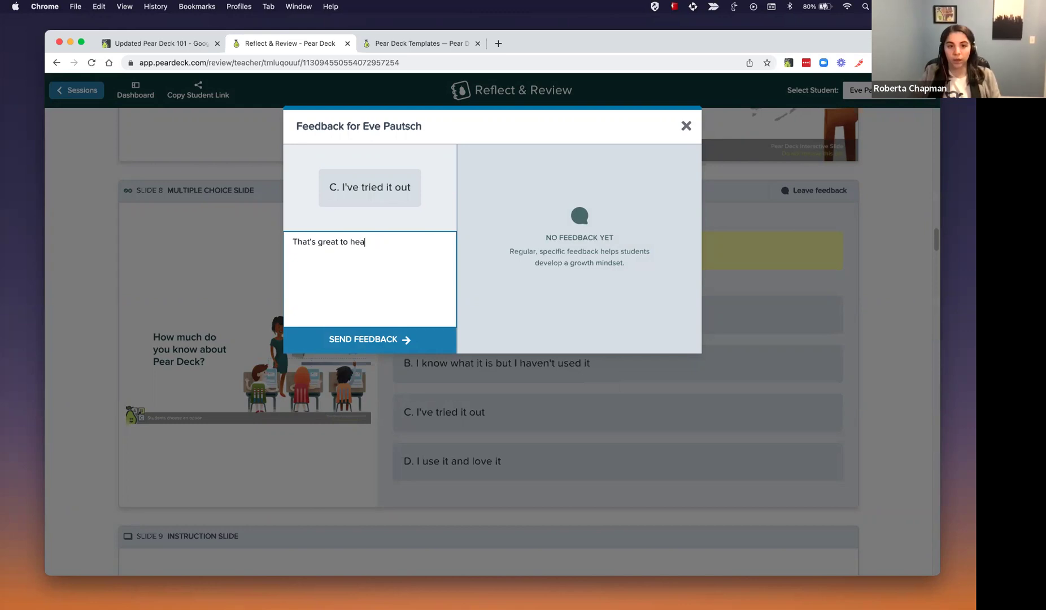
{"action": "type", "text": "r!"}
{"action": "left_click", "coordinate": [409, 345]}
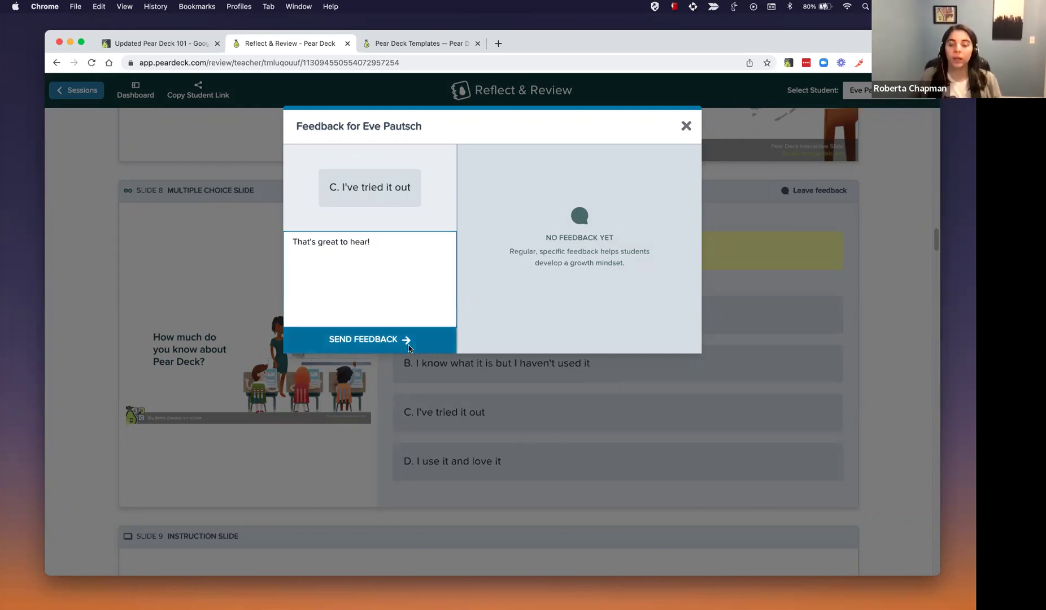
- Close the student feedback and Reflect & Review, dismiss its sharing dialog, and exit the ended presentation
{"action": "left_click", "coordinate": [685, 126]}
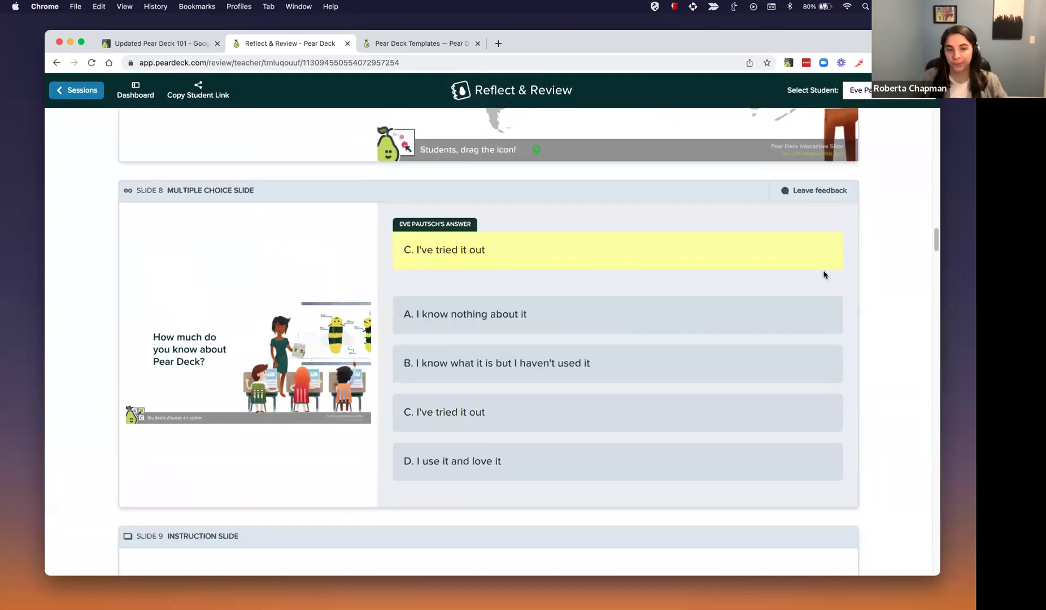
{"action": "scroll", "coordinate": [817, 278], "scroll_direction": "up", "scroll_amount": 1}
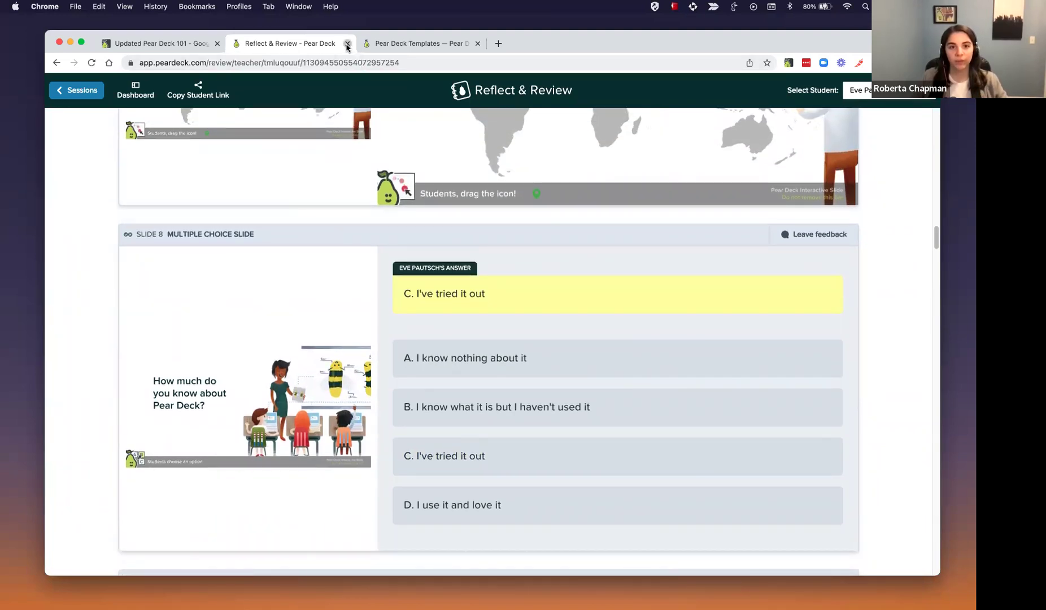
{"action": "left_click", "coordinate": [347, 45]}
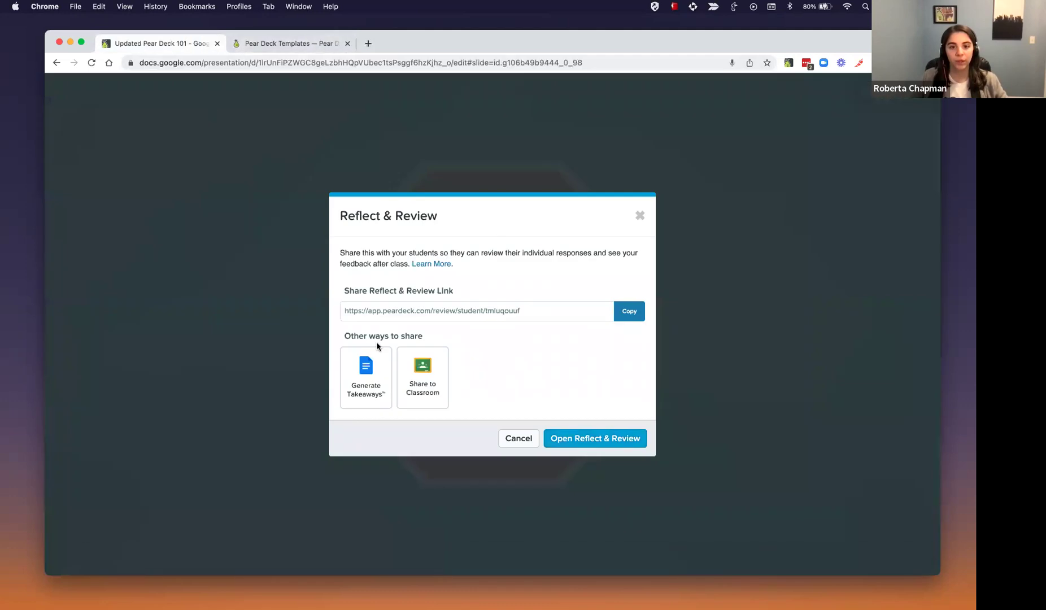
{"action": "left_click", "coordinate": [517, 440]}
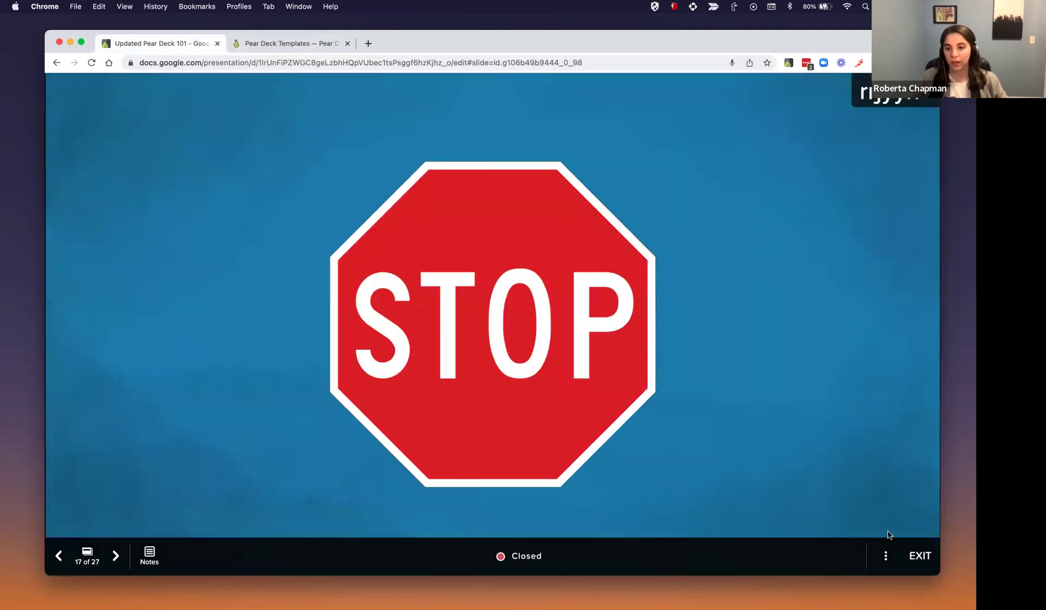
{"action": "left_click", "coordinate": [920, 556]}
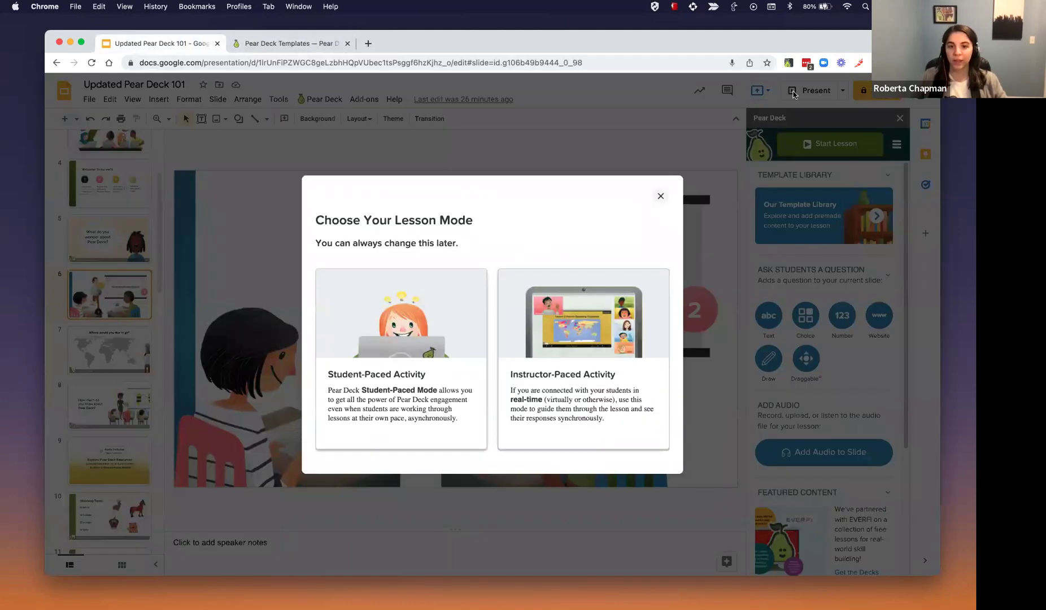
- Dismiss the lesson mode choice and display slide 18, Presentation Controls, in the slide editor
{"action": "left_click", "coordinate": [659, 194]}
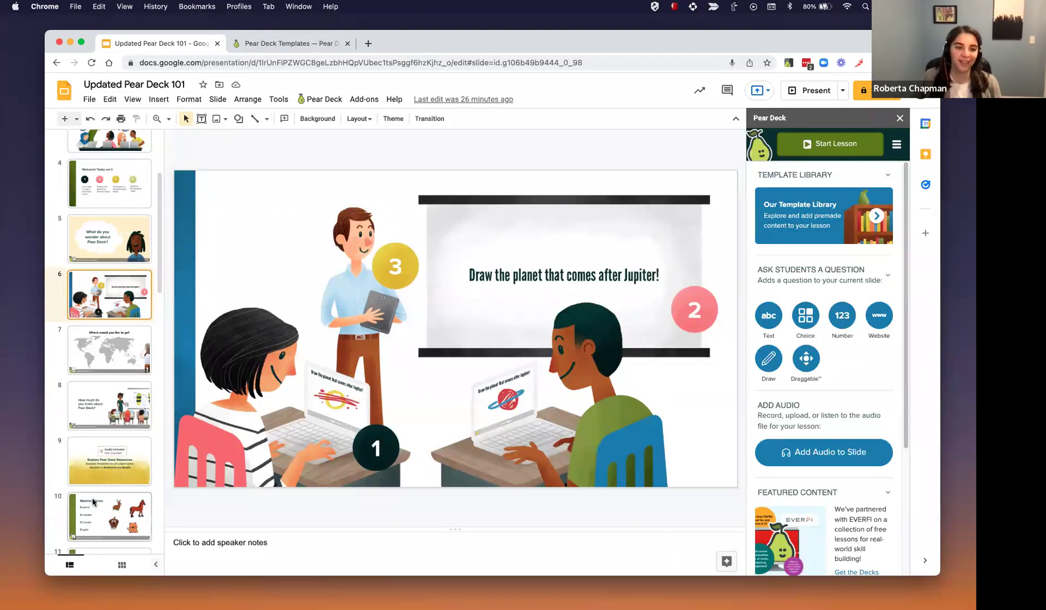
{"action": "scroll", "coordinate": [93, 502], "scroll_direction": "down", "scroll_amount": 15}
{"action": "left_click", "coordinate": [96, 186]}
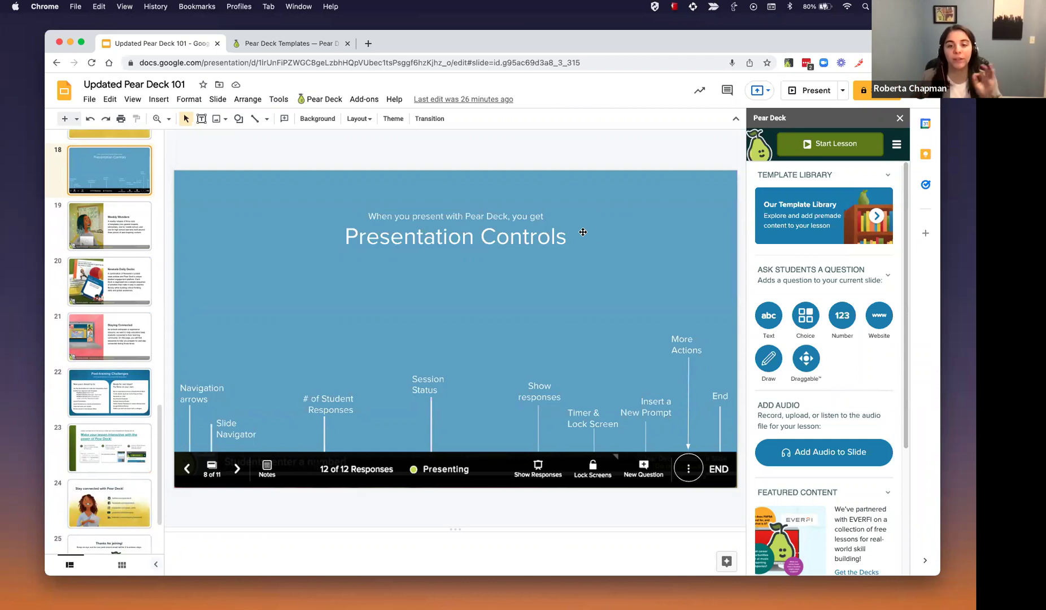
- From the Pear Deck Templates page, enter the Pear Deck home through Teacher Login and open the My Sessions list
{"action": "left_click", "coordinate": [292, 44]}
{"action": "scroll", "coordinate": [551, 112], "scroll_direction": "up", "scroll_amount": 10}
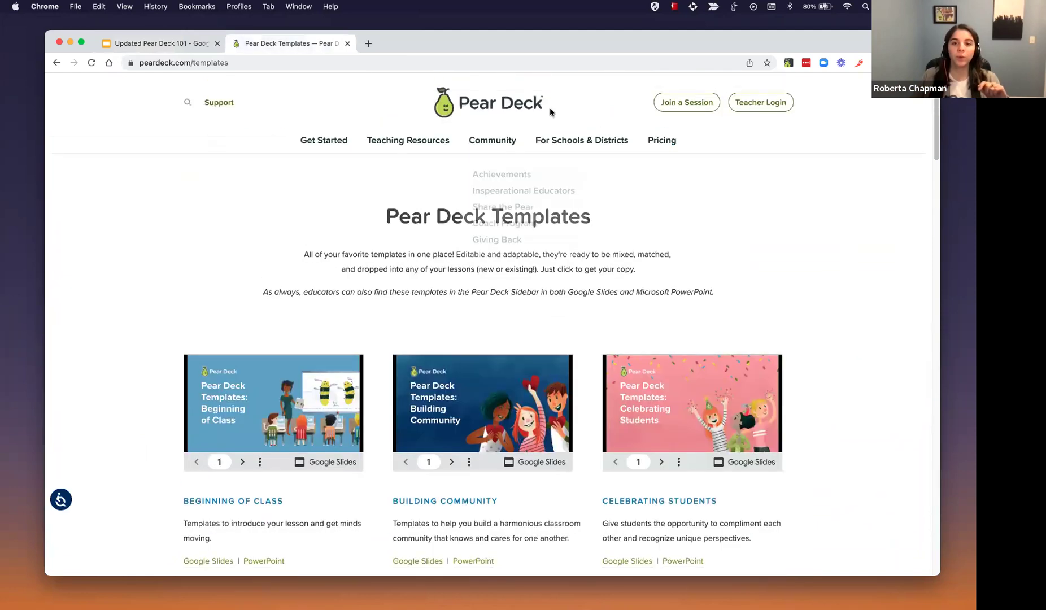
{"action": "left_click", "coordinate": [375, 61]}
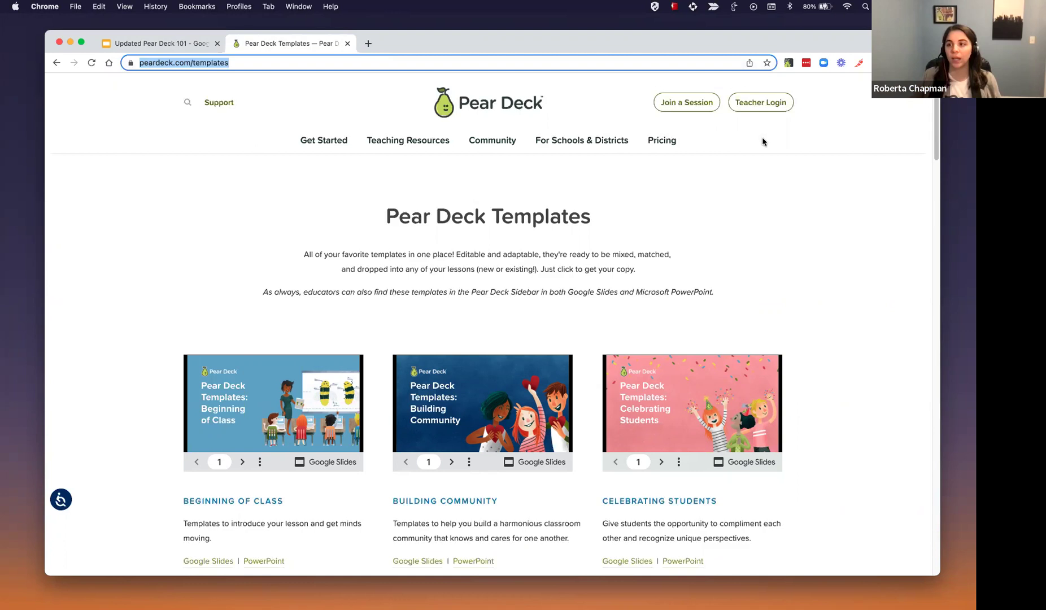
{"action": "left_click", "coordinate": [760, 104]}
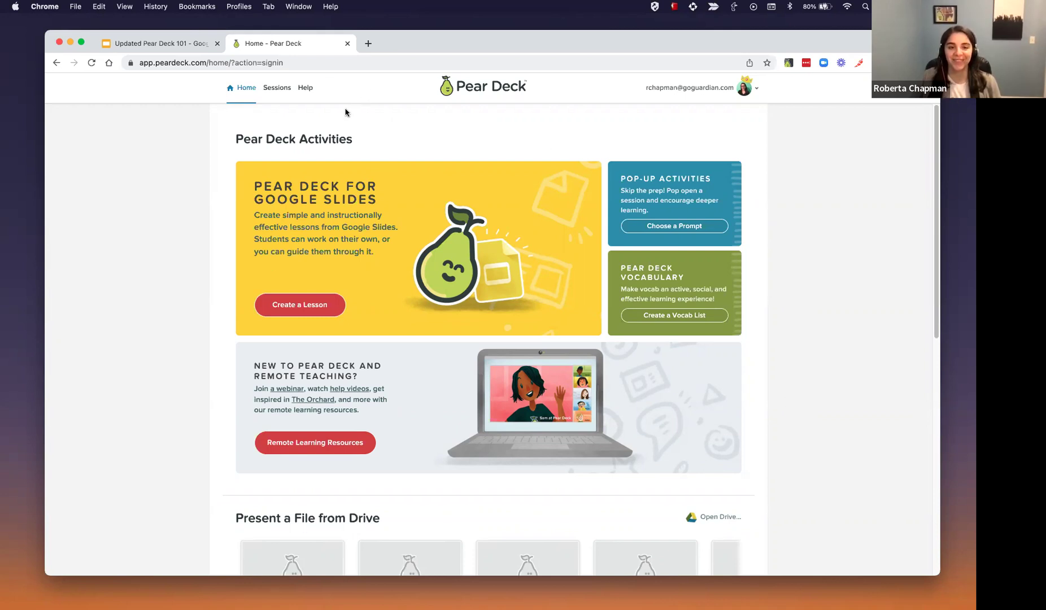
{"action": "left_click", "coordinate": [277, 89]}
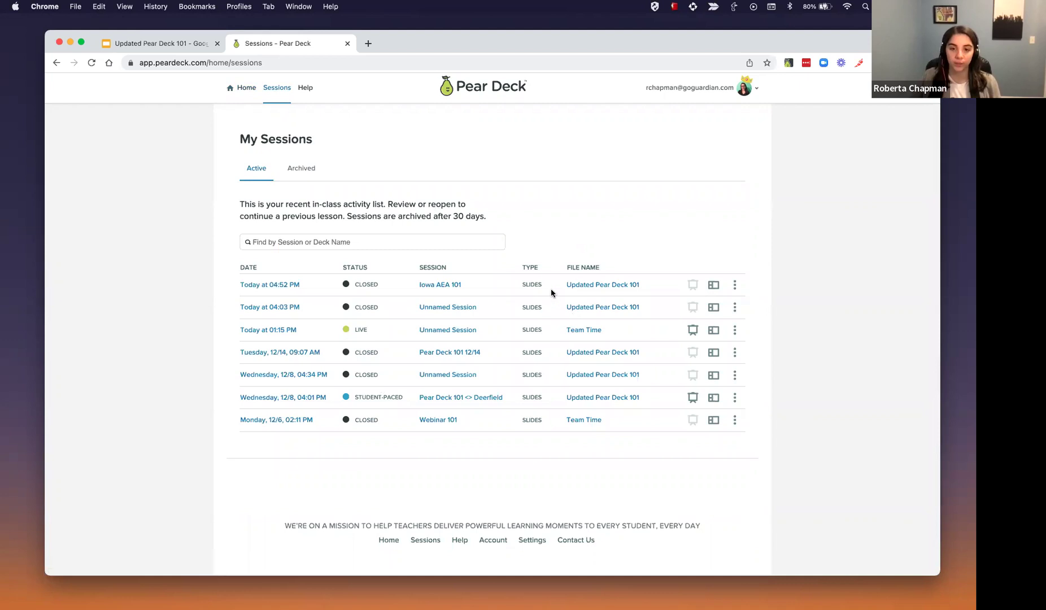
- Reopen the closed "Iowa AEA 101" session and turn on Student-Paced mode for it
{"action": "left_click", "coordinate": [733, 285]}
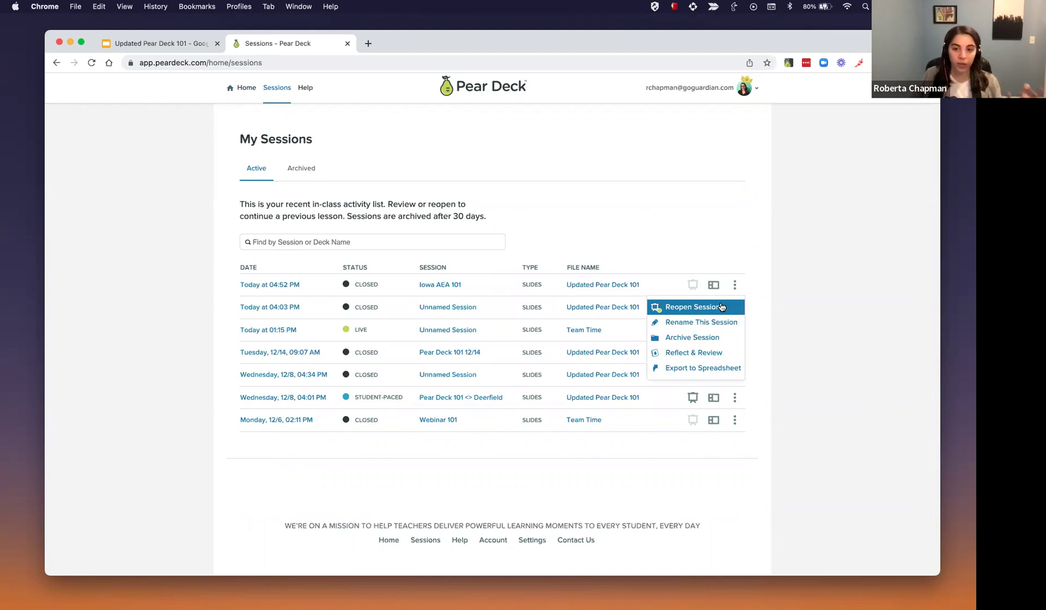
{"action": "left_click", "coordinate": [672, 309]}
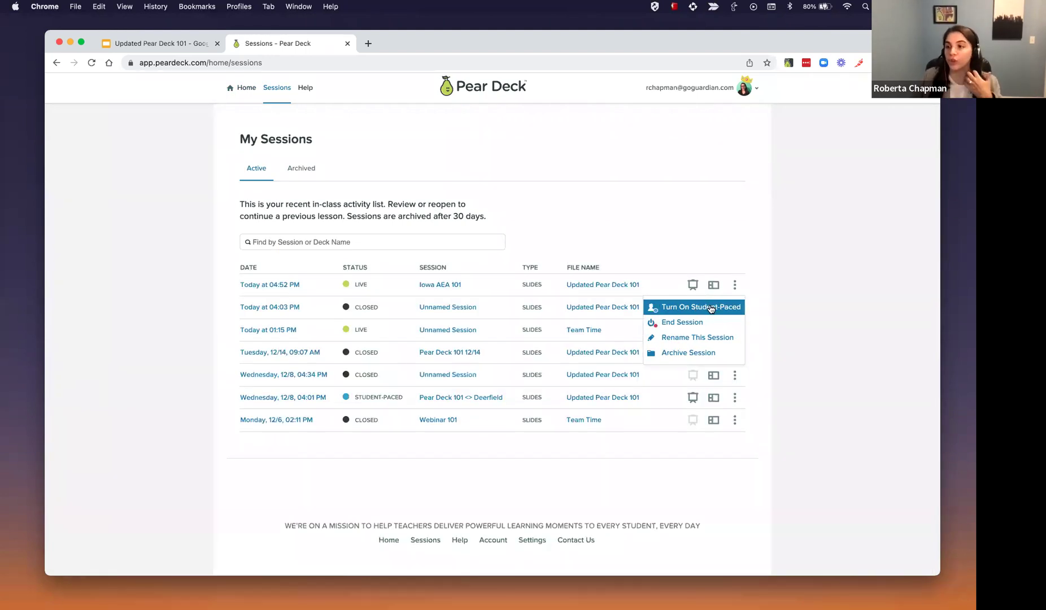
{"action": "left_click", "coordinate": [711, 309]}
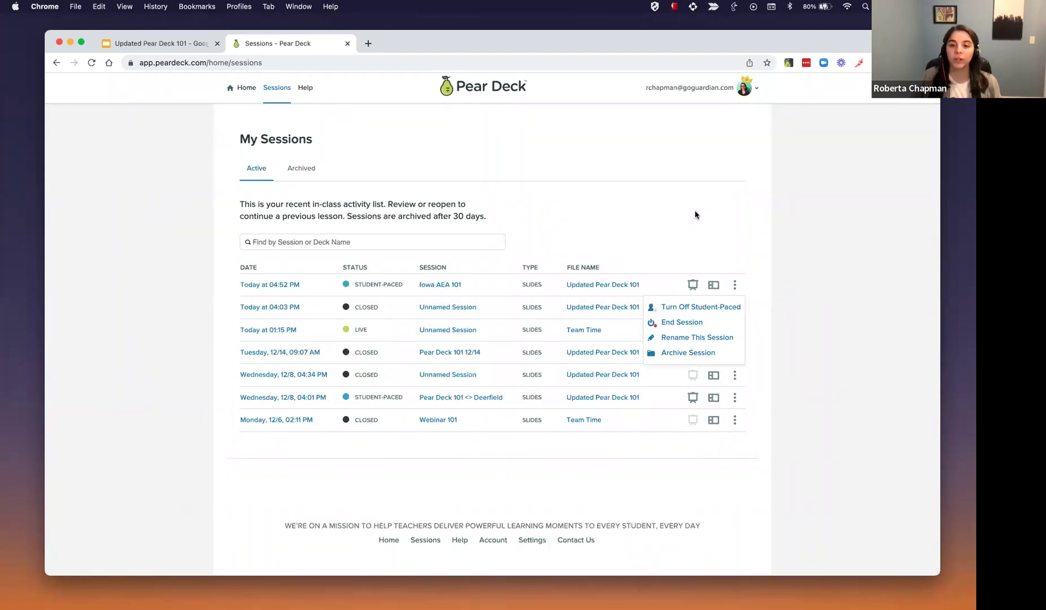
{"action": "left_click", "coordinate": [677, 263]}
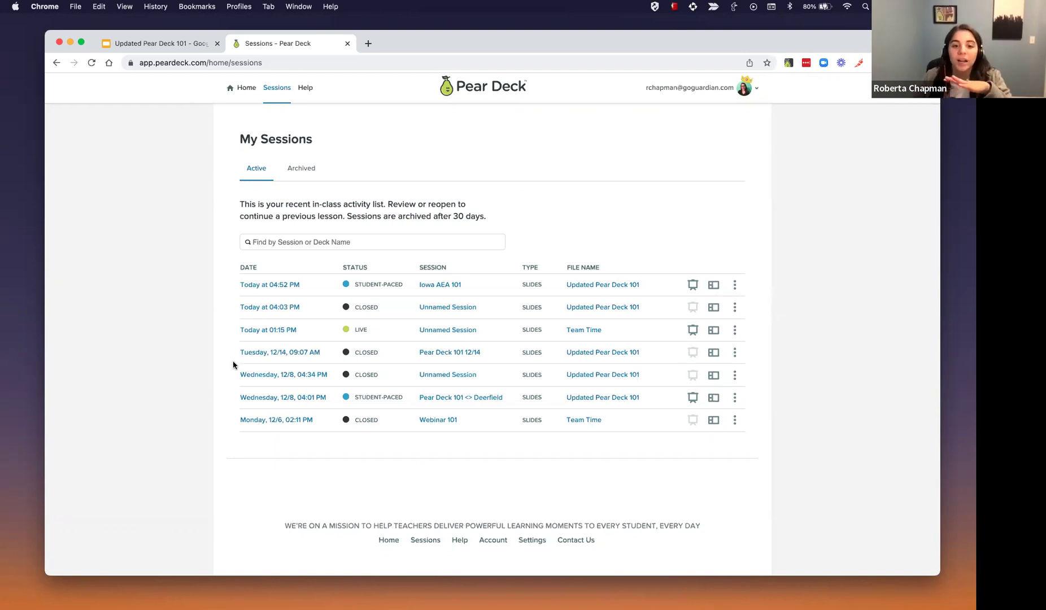
- Open the settings of the signed-in Pear Deck account
{"action": "left_click", "coordinate": [684, 94]}
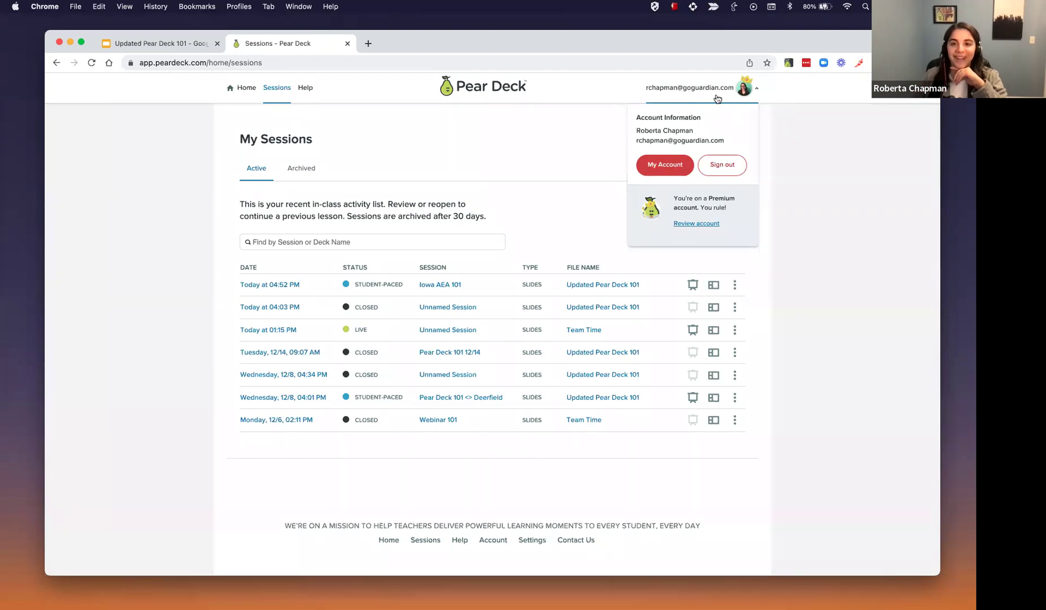
{"action": "left_click", "coordinate": [677, 171]}
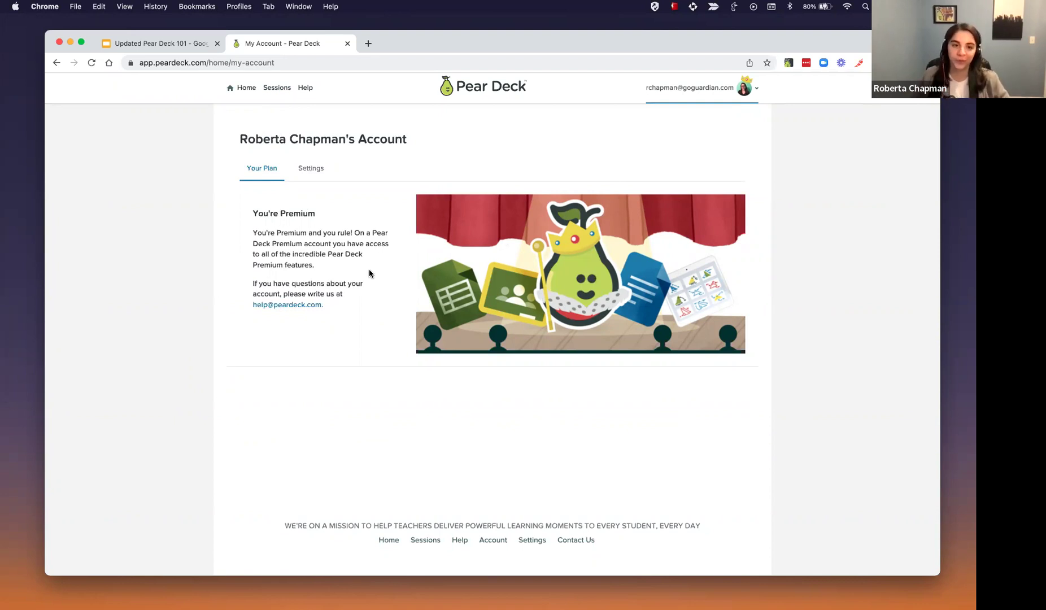
{"action": "left_click", "coordinate": [301, 176]}
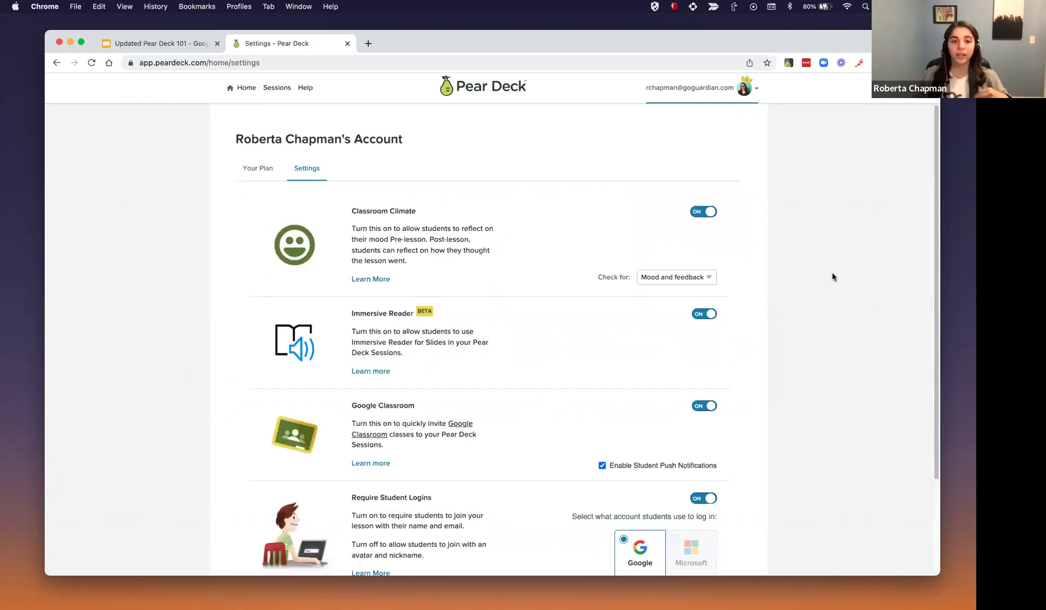
- Review the Classroom Climate check options and the Immersive Reader, Google Classroom and Require Student Logins settings
{"action": "scroll", "coordinate": [770, 407], "scroll_direction": "down", "scroll_amount": 2}
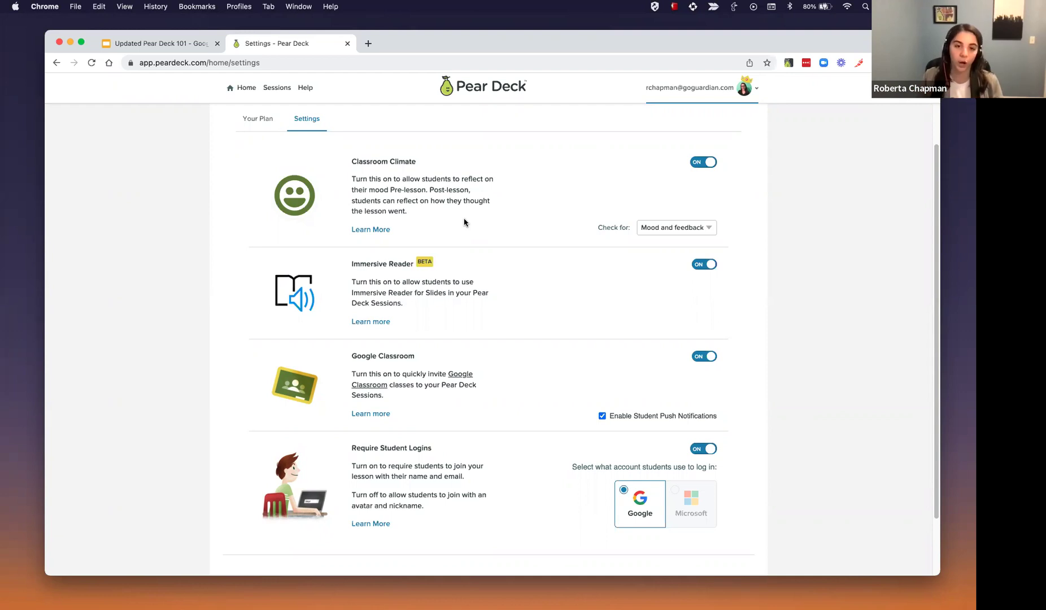
{"action": "left_click", "coordinate": [685, 232]}
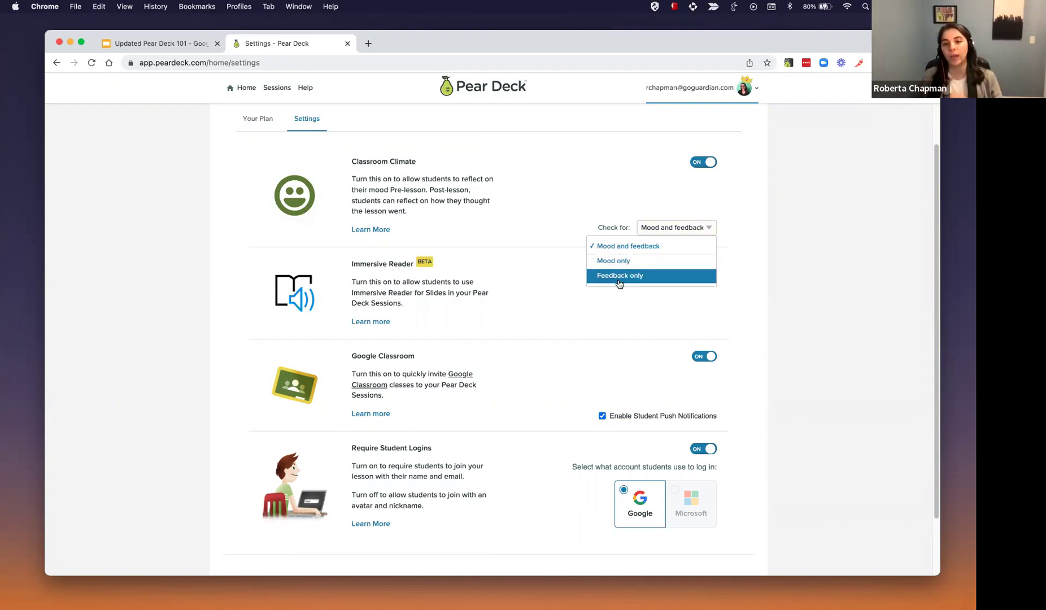
{"action": "left_click", "coordinate": [737, 220]}
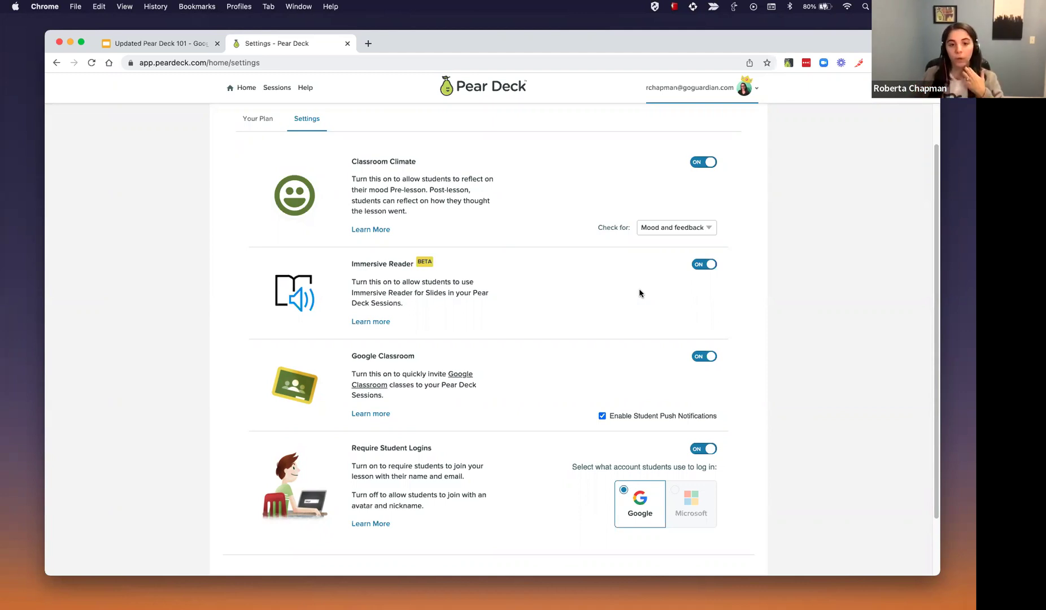
{"action": "scroll", "coordinate": [508, 368], "scroll_direction": "down", "scroll_amount": 1}
{"action": "scroll", "coordinate": [508, 365], "scroll_direction": "down", "scroll_amount": 3}
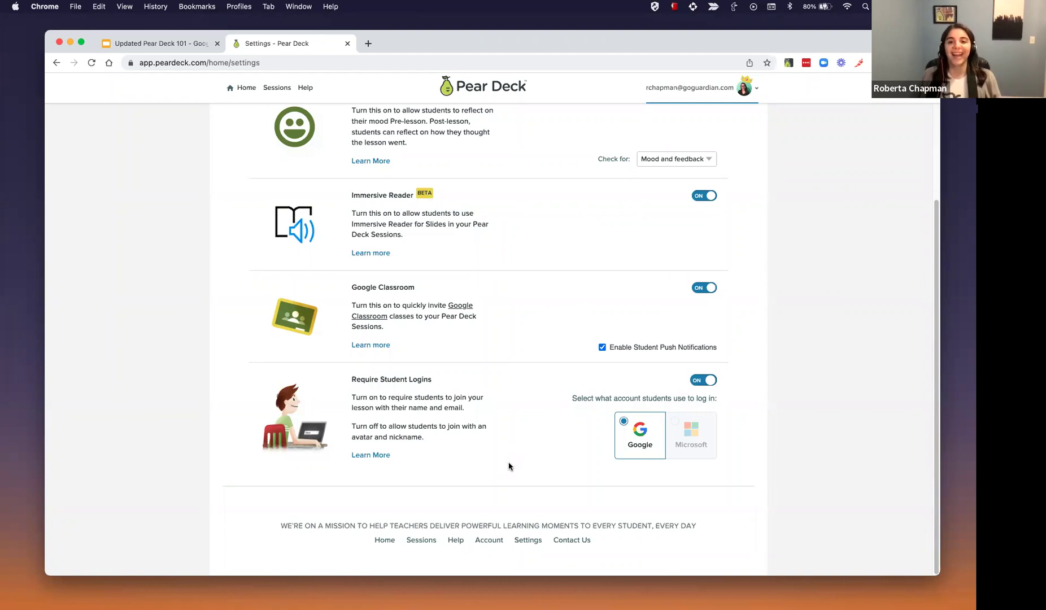
{"action": "scroll", "coordinate": [509, 465], "scroll_direction": "up", "scroll_amount": 5}
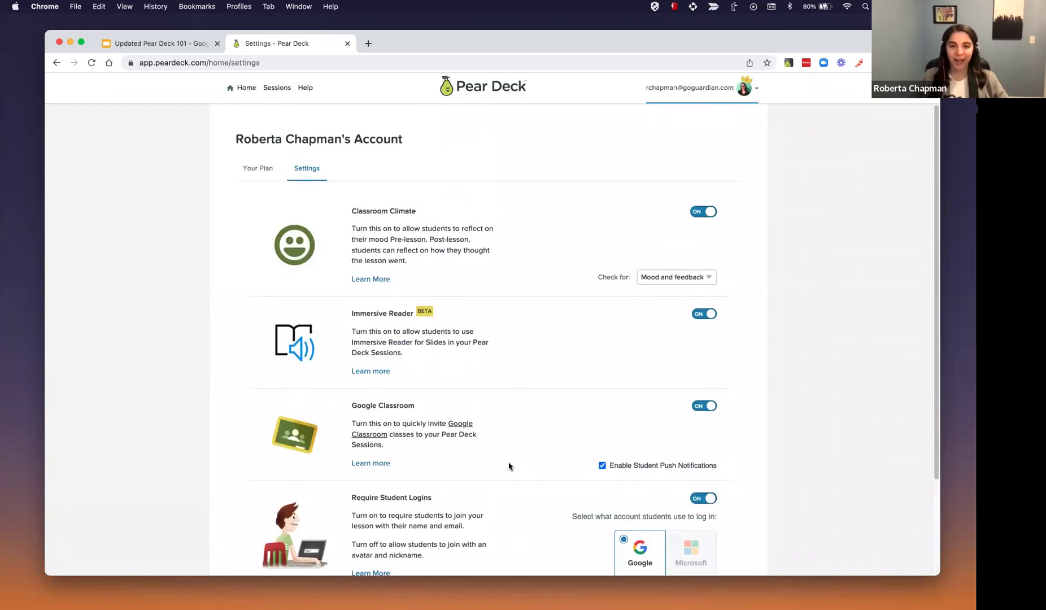